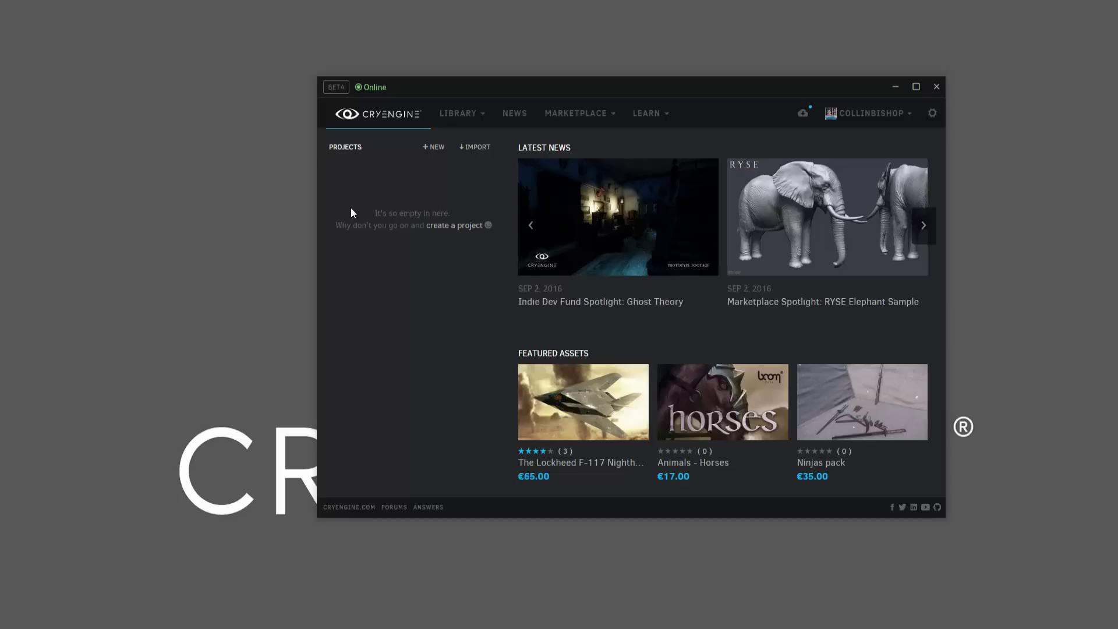
- Create a new First Person Shooter template project named tutorialProject in the launcher
{"action": "left_click", "coordinate": [436, 148]}
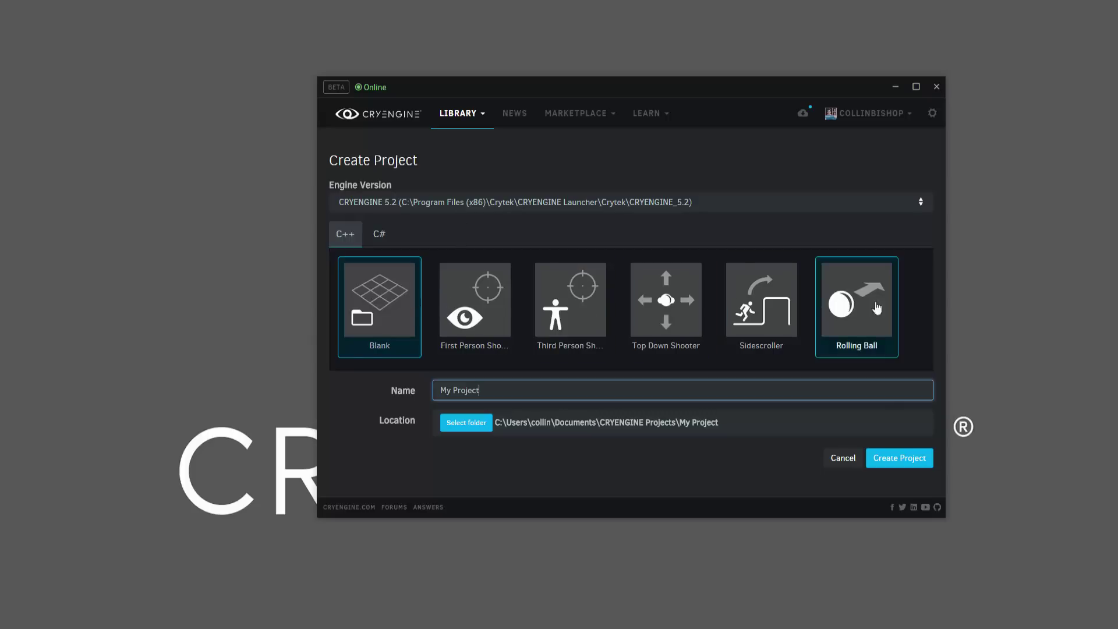
{"action": "left_click", "coordinate": [466, 303]}
{"action": "left_click", "coordinate": [490, 389]}
{"action": "key", "text": "ctrl+a"}
{"action": "type", "text": "tutorialProject"}
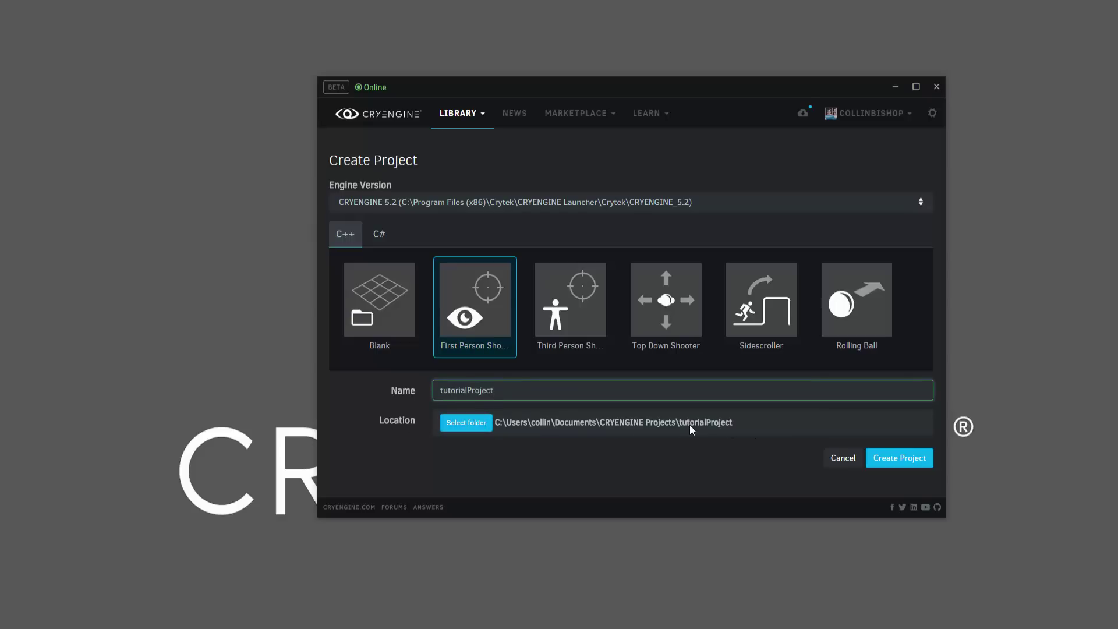
{"action": "left_click", "coordinate": [898, 458]}
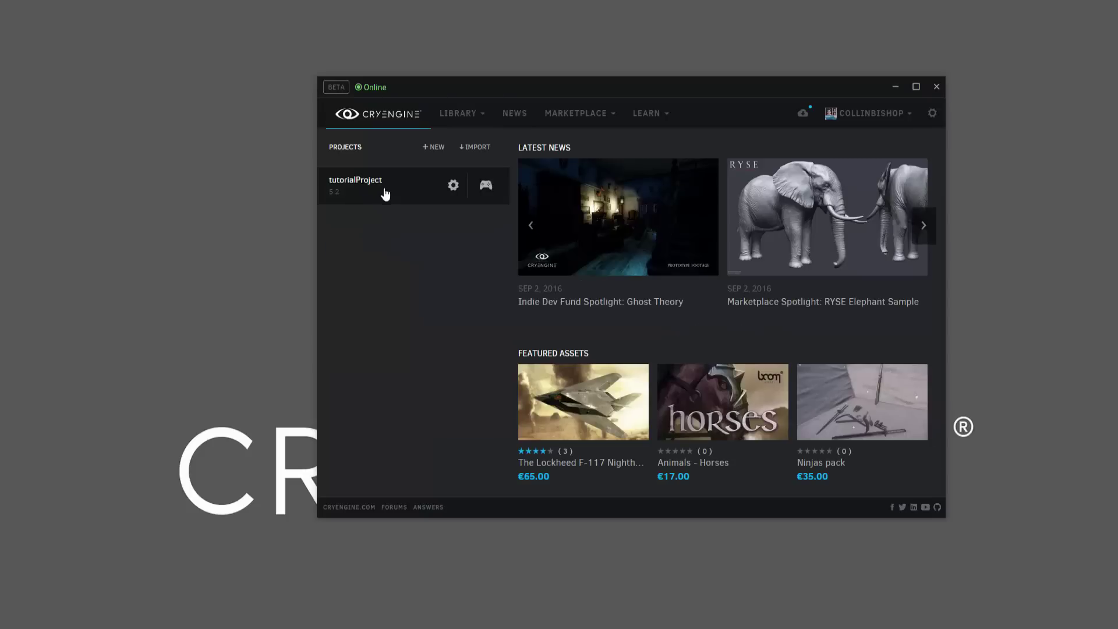
- Open the tutorialProject folder in File Explorer, placed left of the launcher window
{"action": "double_click", "coordinate": [399, 185]}
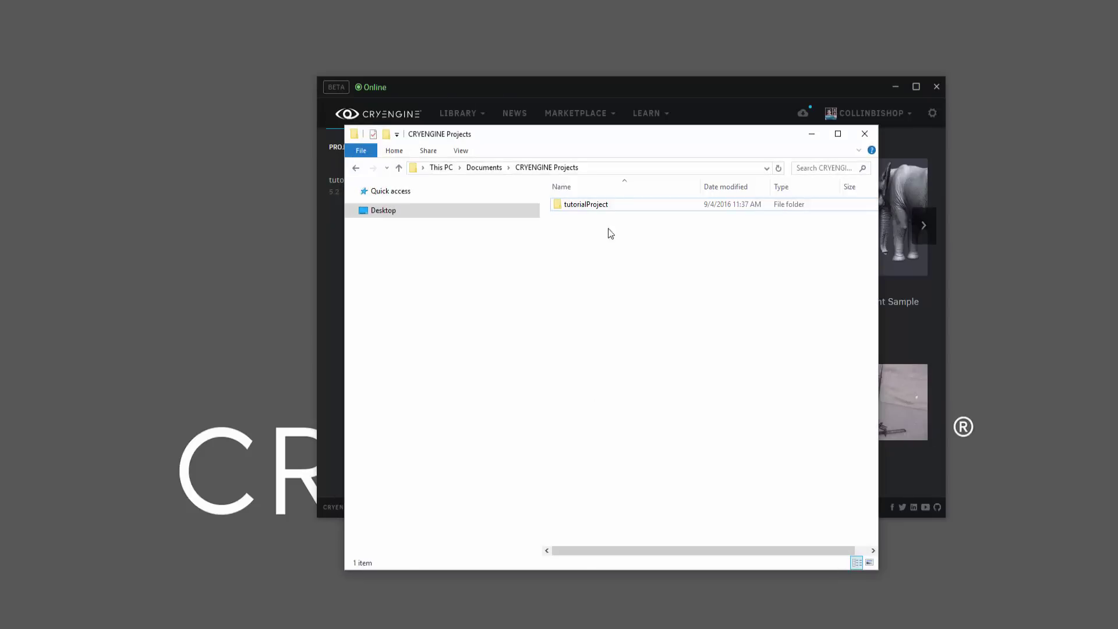
{"action": "double_click", "coordinate": [600, 207]}
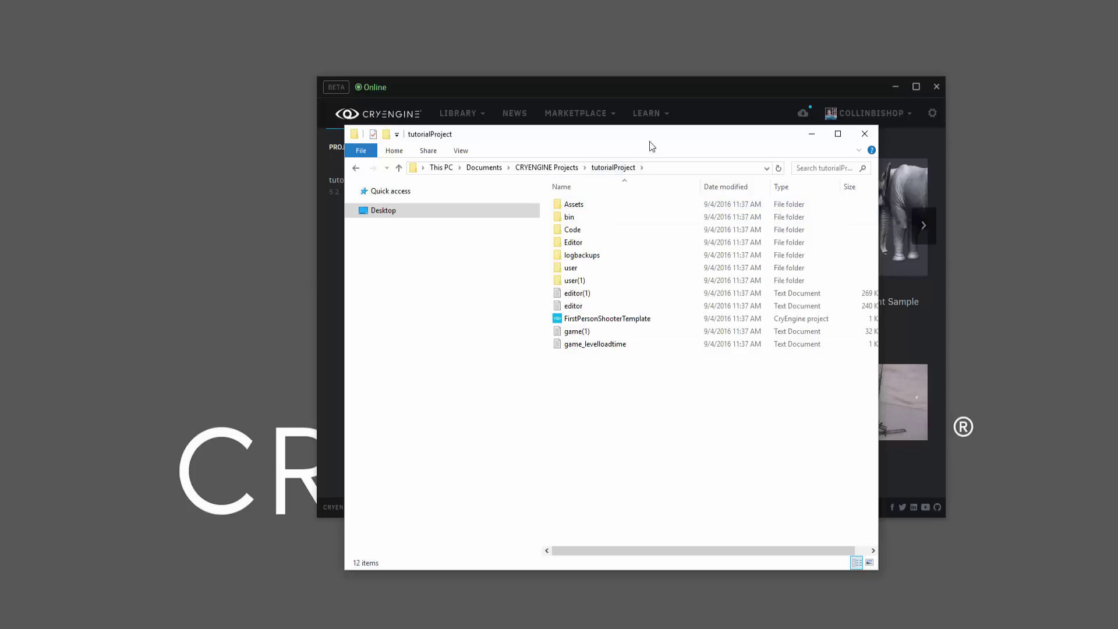
{"action": "left_click_drag", "start_coordinate": [650, 145], "coordinate": [330, 118]}
{"action": "left_click_drag", "start_coordinate": [562, 89], "coordinate": [803, 107]}
{"action": "left_click", "coordinate": [375, 437]}
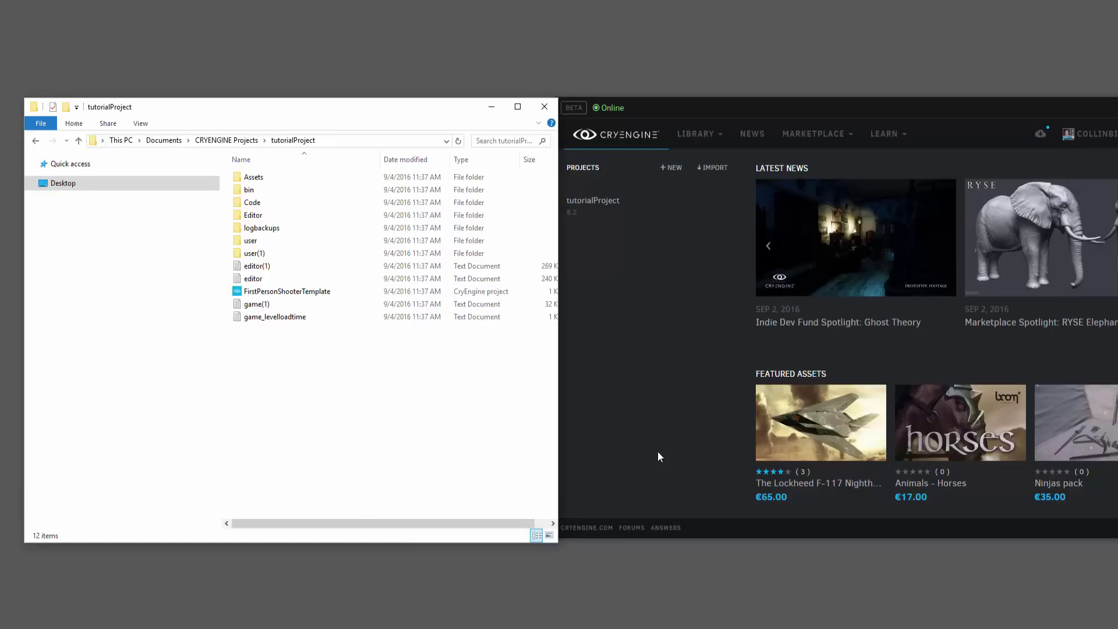
- Look inside the project's Code folder, then return to the tutorialProject folder
{"action": "mouse_move", "coordinate": [673, 209]}
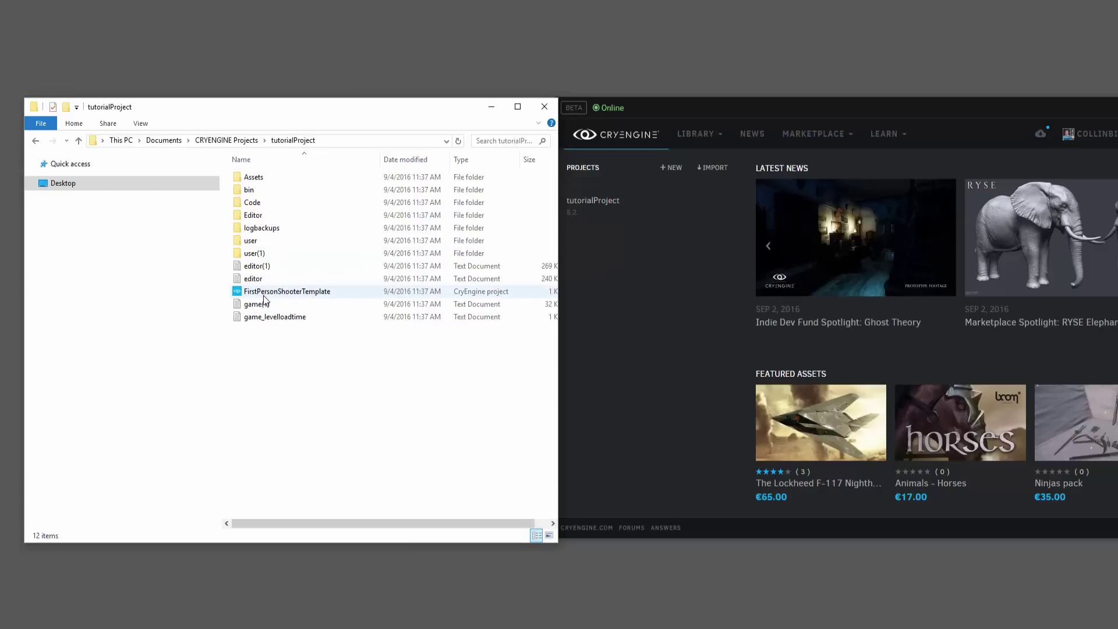
{"action": "double_click", "coordinate": [253, 203]}
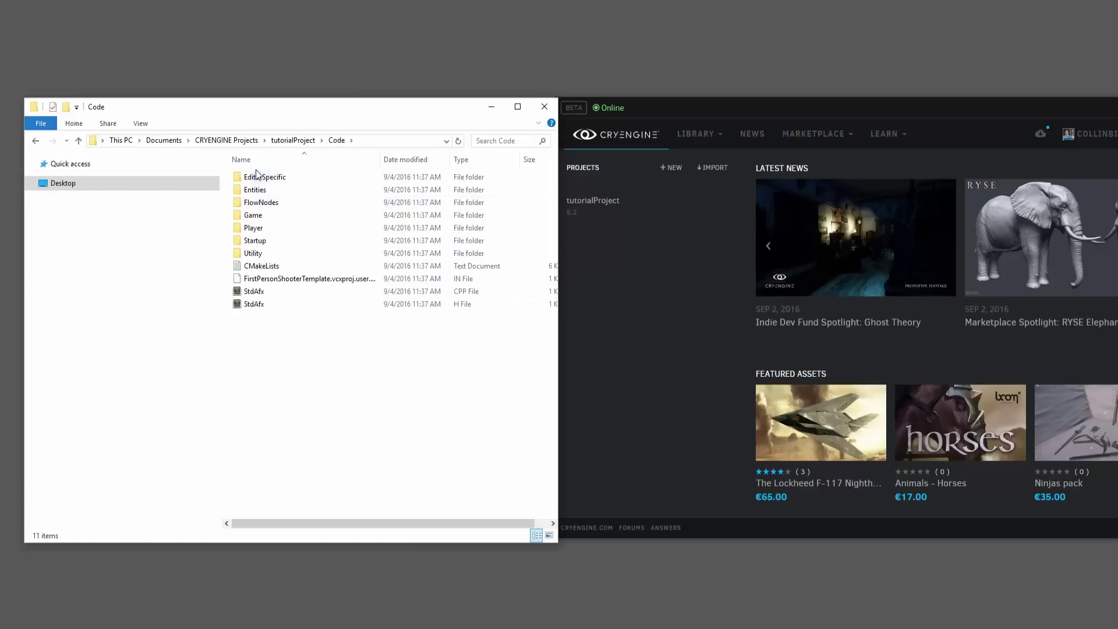
{"action": "left_click", "coordinate": [289, 142]}
- Generate the Visual Studio solution from the FirstPersonShooterTemplate project file
{"action": "left_click", "coordinate": [303, 291]}
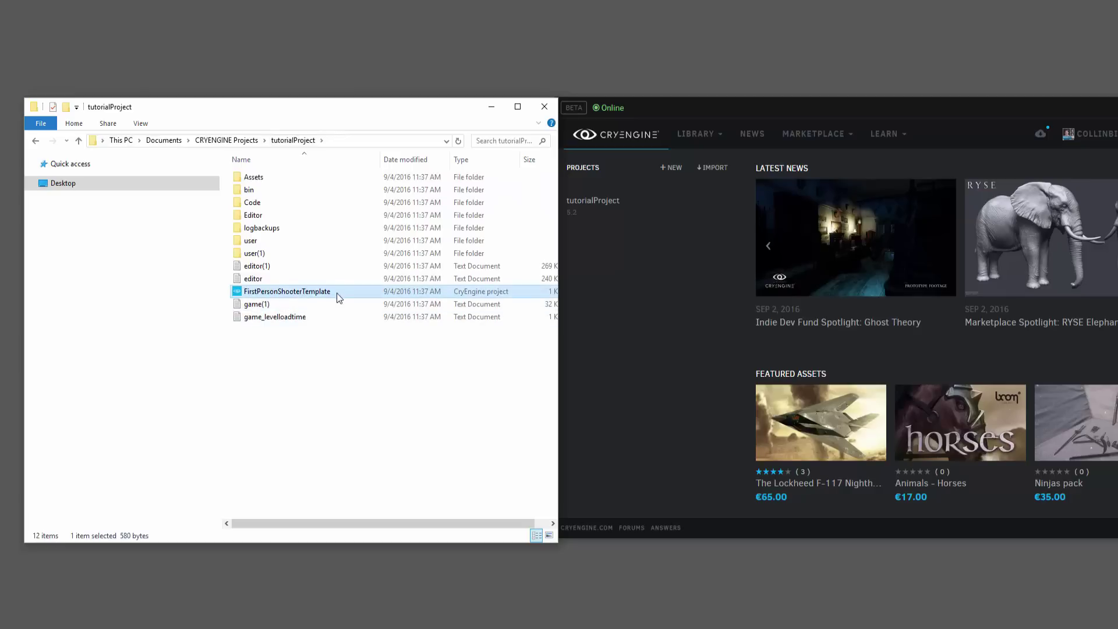
{"action": "right_click", "coordinate": [310, 292]}
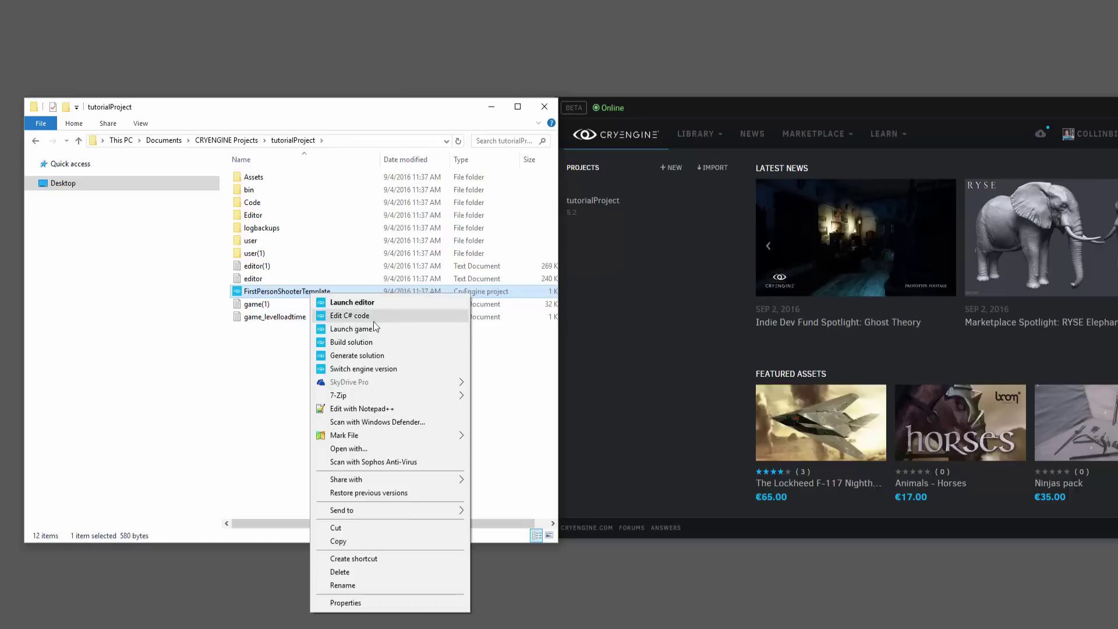
{"action": "left_click", "coordinate": [370, 356]}
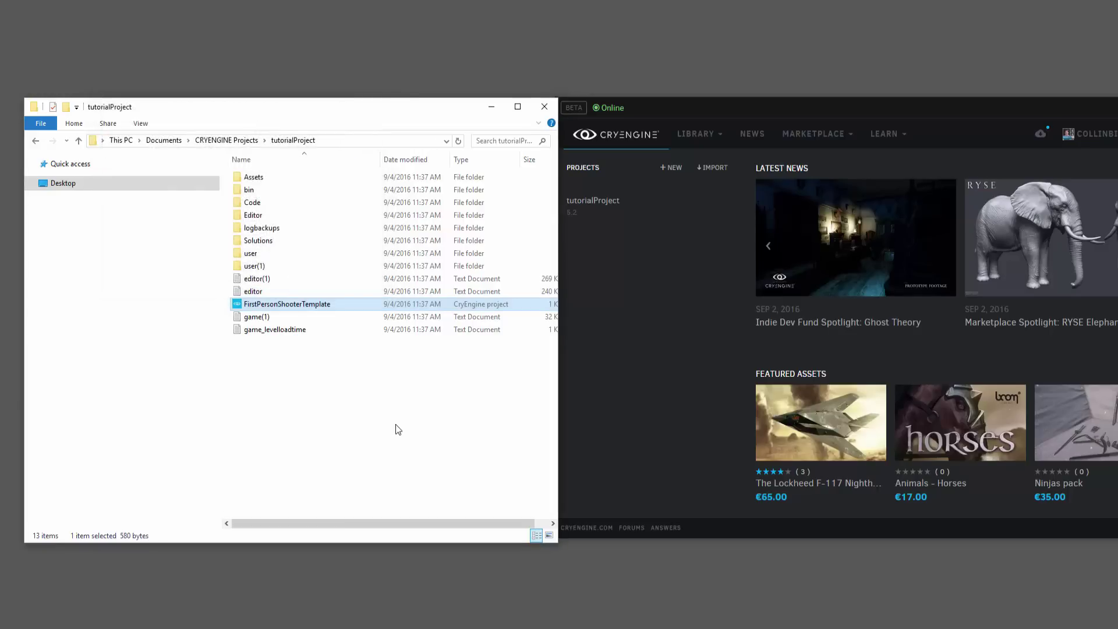
- Open the FirstPersonShooterTemplate solution from Solutions > FirstPersonShooterTemplate.win_x64 in Visual Studio
{"action": "double_click", "coordinate": [268, 241]}
{"action": "double_click", "coordinate": [320, 180]}
{"action": "left_click", "coordinate": [328, 244]}
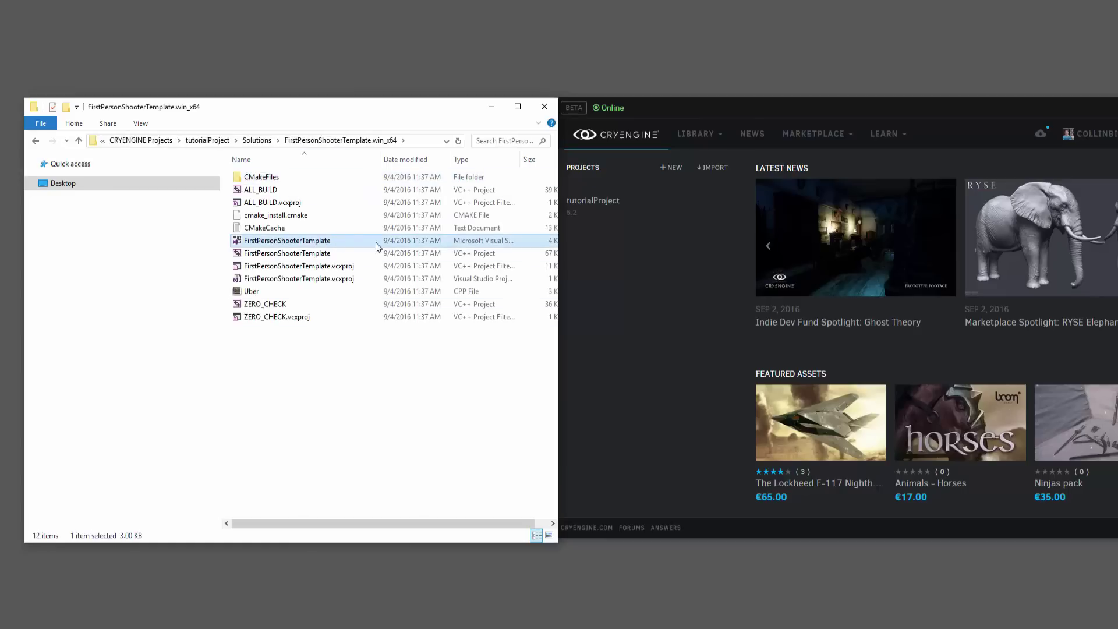
{"action": "double_click", "coordinate": [318, 245]}
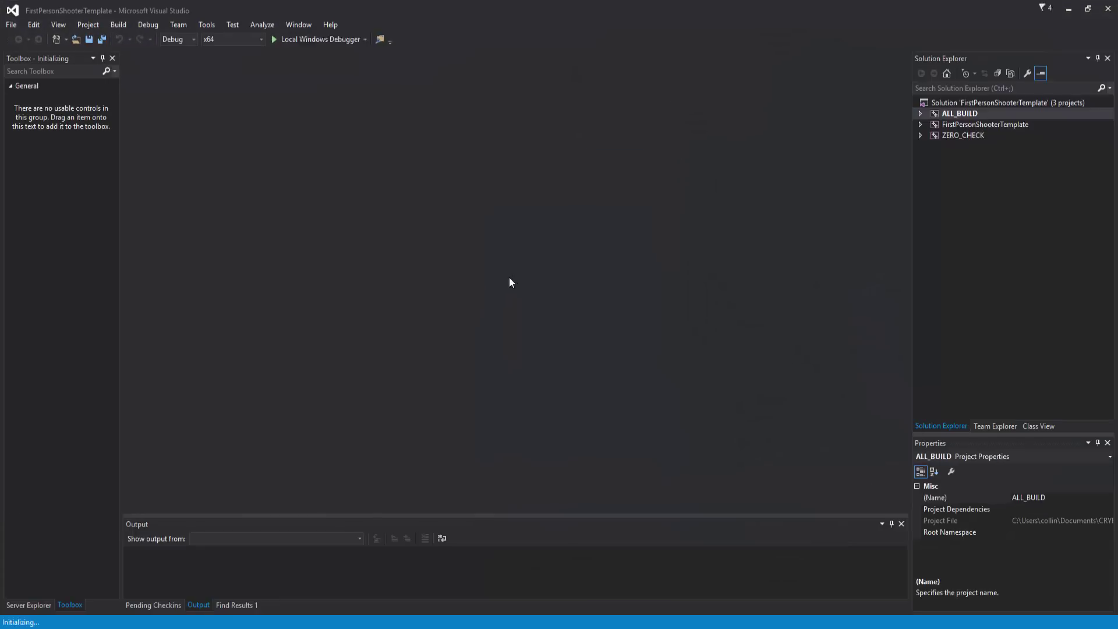
- Expand FirstPersonShooterTemplate > Player in Solution Explorer and open Player.cpp
{"action": "left_click", "coordinate": [920, 125]}
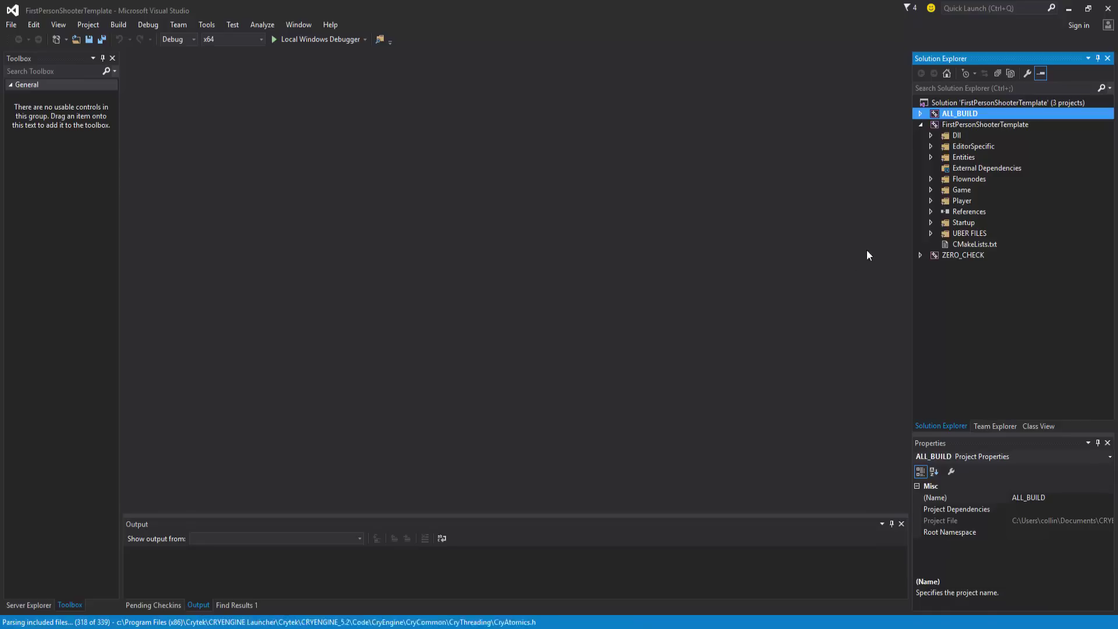
{"action": "left_click", "coordinate": [930, 200]}
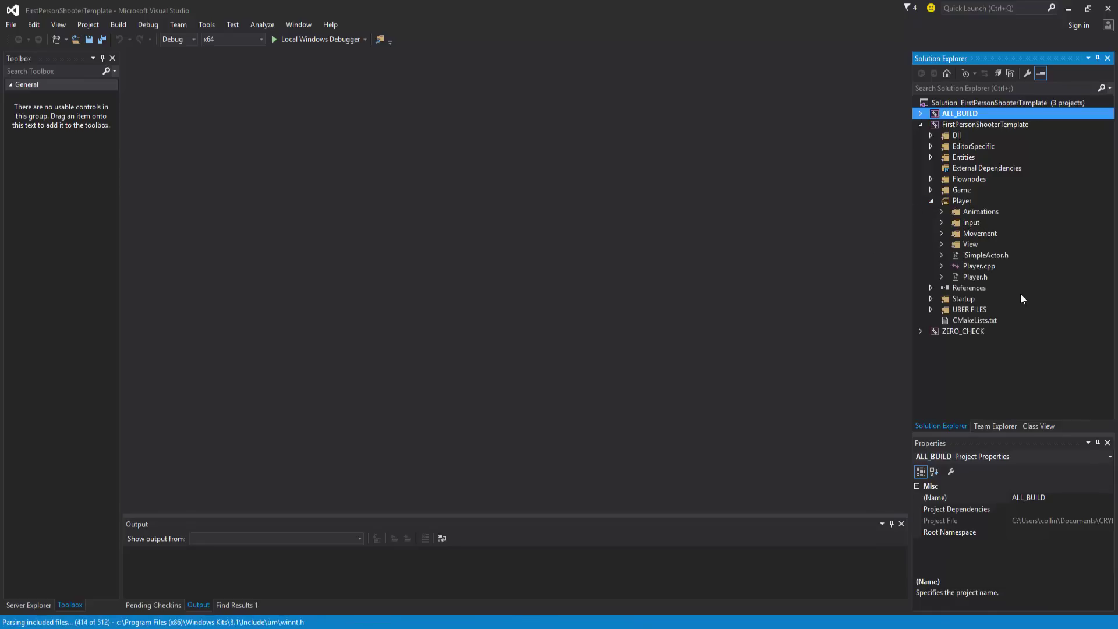
{"action": "left_click", "coordinate": [987, 267]}
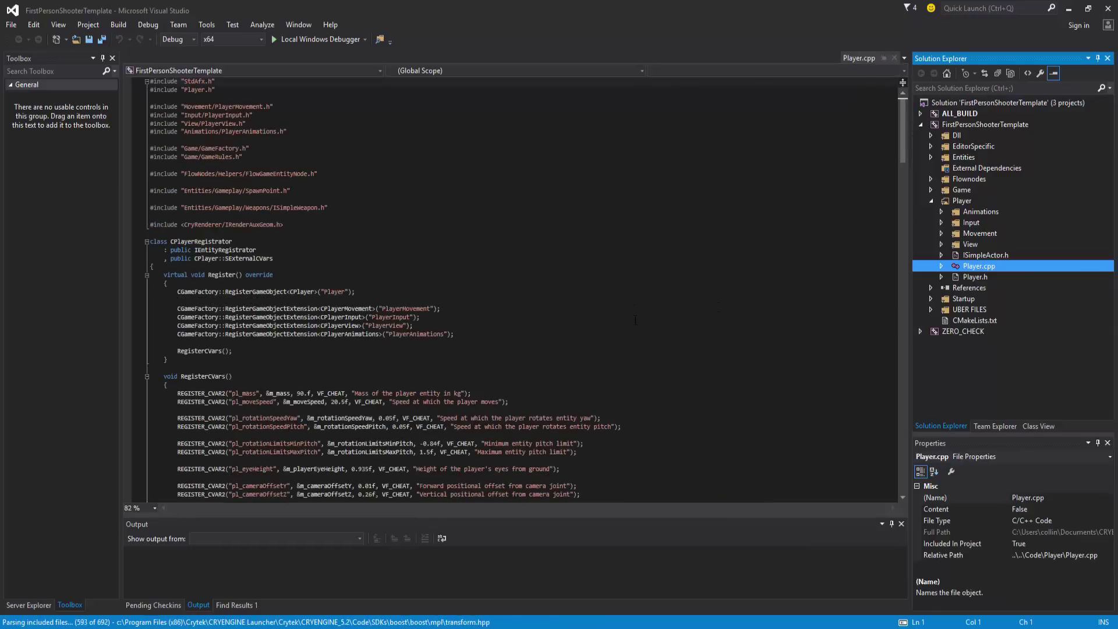
- Read through Player.cpp's RegisterCVars and inspect the pl_firstPersonGeometry path string
{"action": "scroll", "coordinate": [635, 320], "scroll_direction": "down", "scroll_amount": 7}
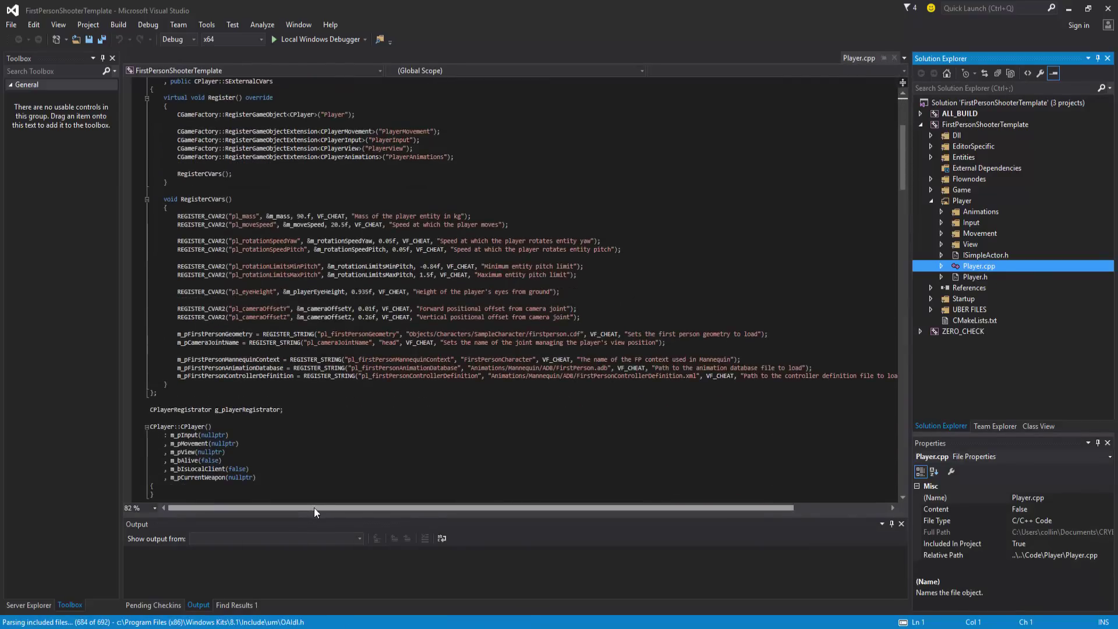
{"action": "left_click_drag", "start_coordinate": [313, 508], "coordinate": [335, 512]}
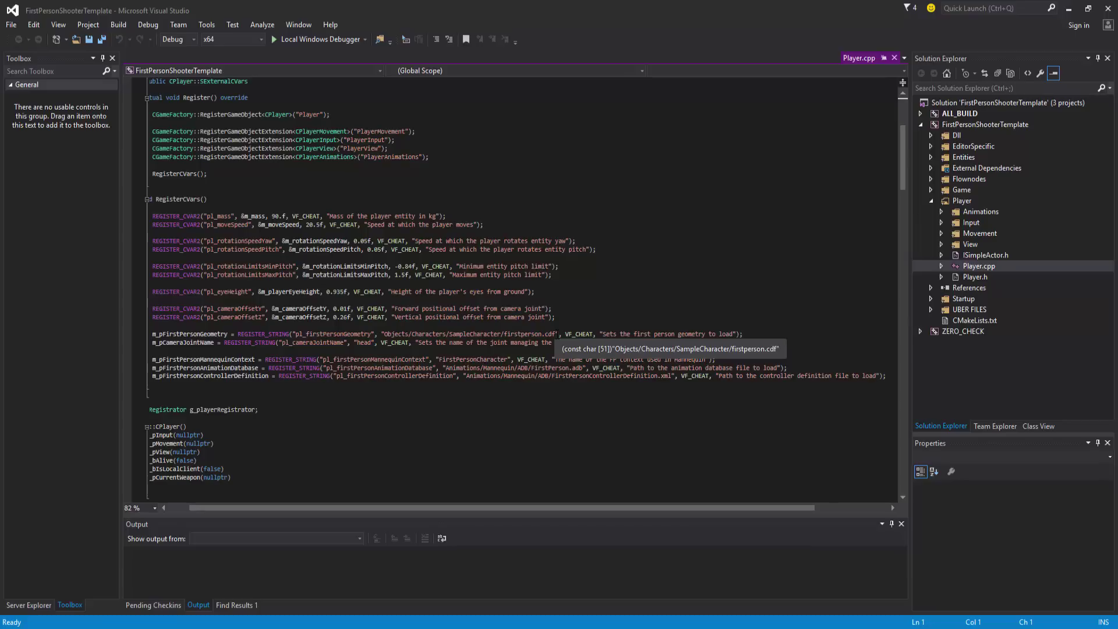
{"action": "left_click", "coordinate": [292, 359]}
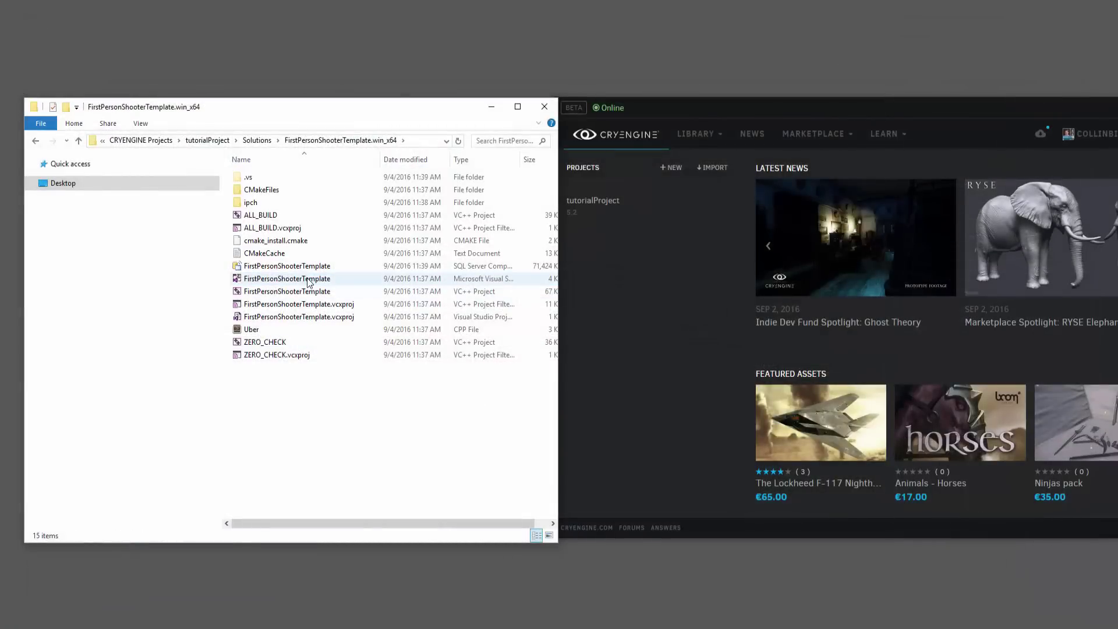
- Build the FirstPersonShooterTemplate solution from the tutorialProject folder's project file
{"action": "left_click", "coordinate": [207, 140]}
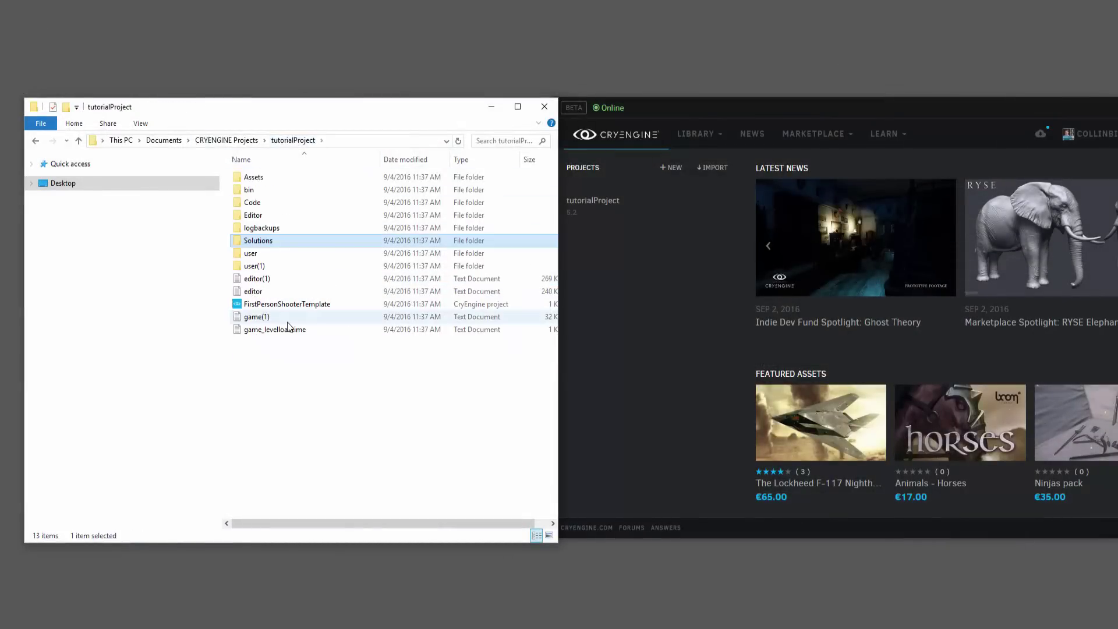
{"action": "right_click", "coordinate": [292, 306]}
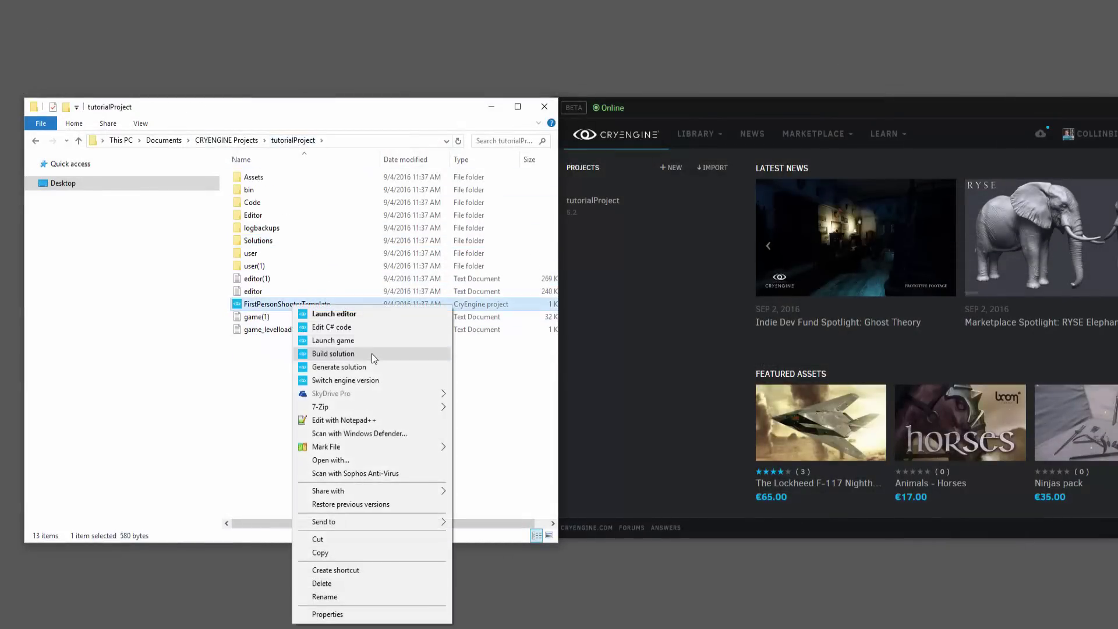
{"action": "left_click", "coordinate": [373, 355]}
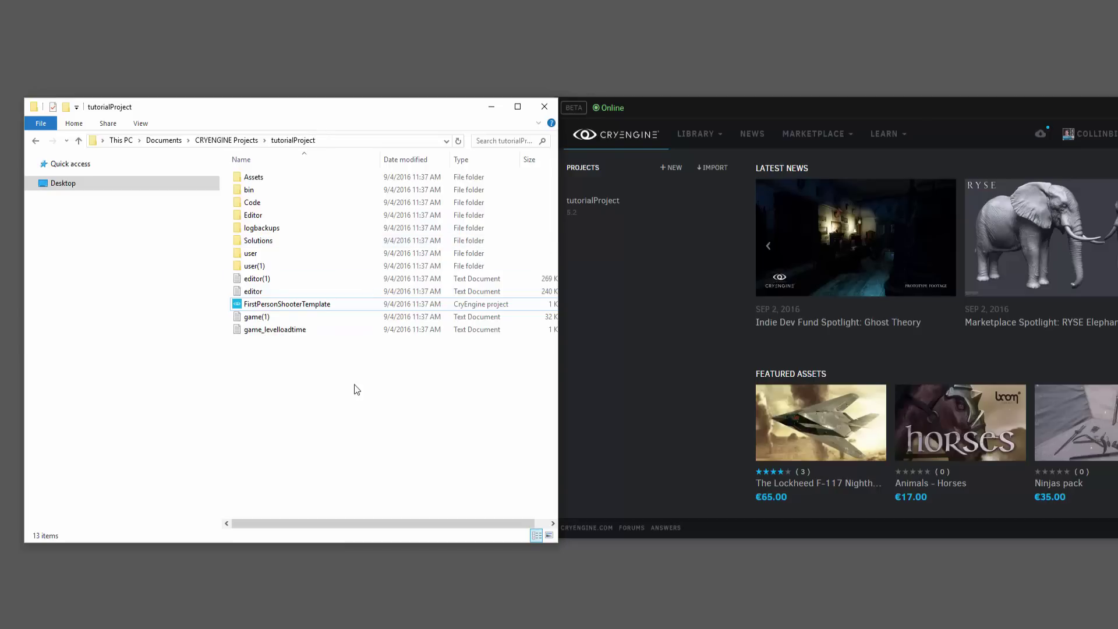
{"action": "left_click", "coordinate": [676, 356]}
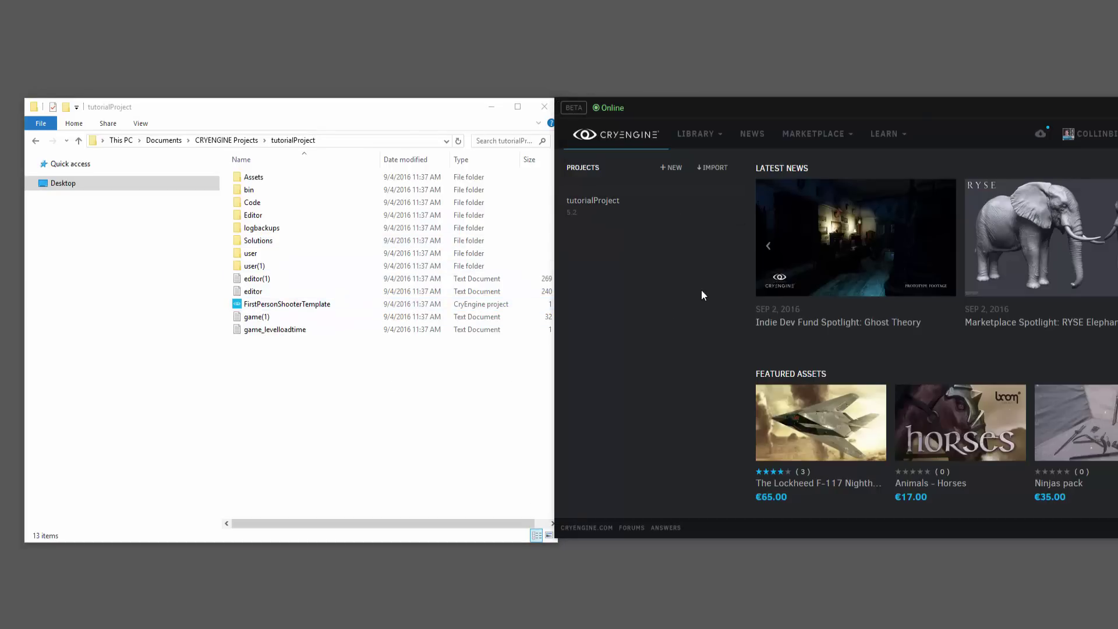
{"action": "mouse_move", "coordinate": [613, 207]}
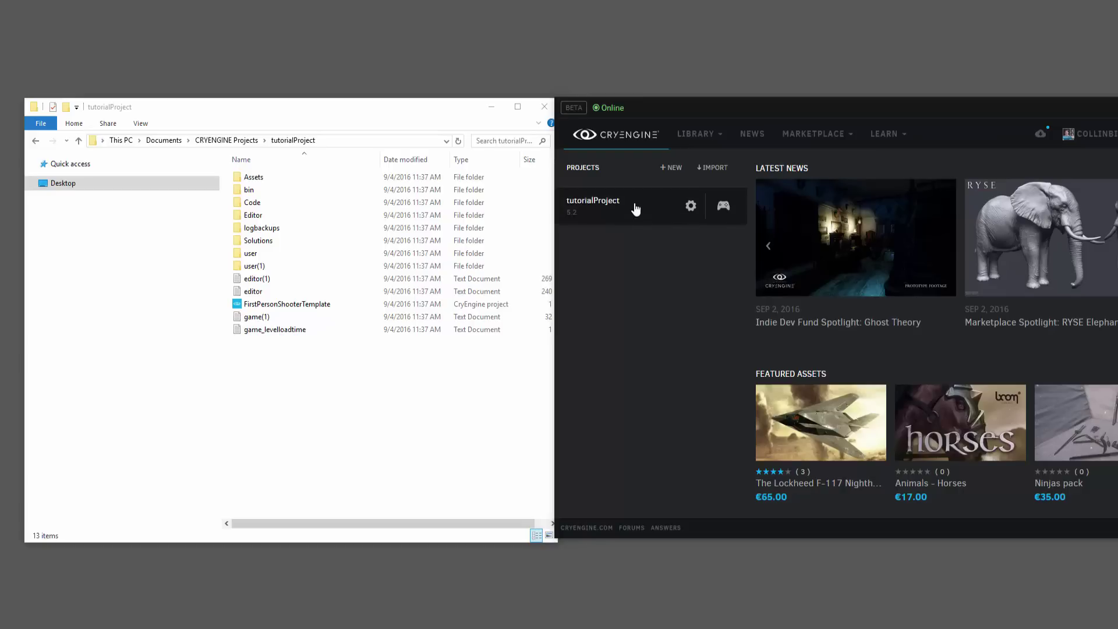
- Launch tutorialProject in a maximized Sandbox editor and load the example level
{"action": "left_click", "coordinate": [636, 210]}
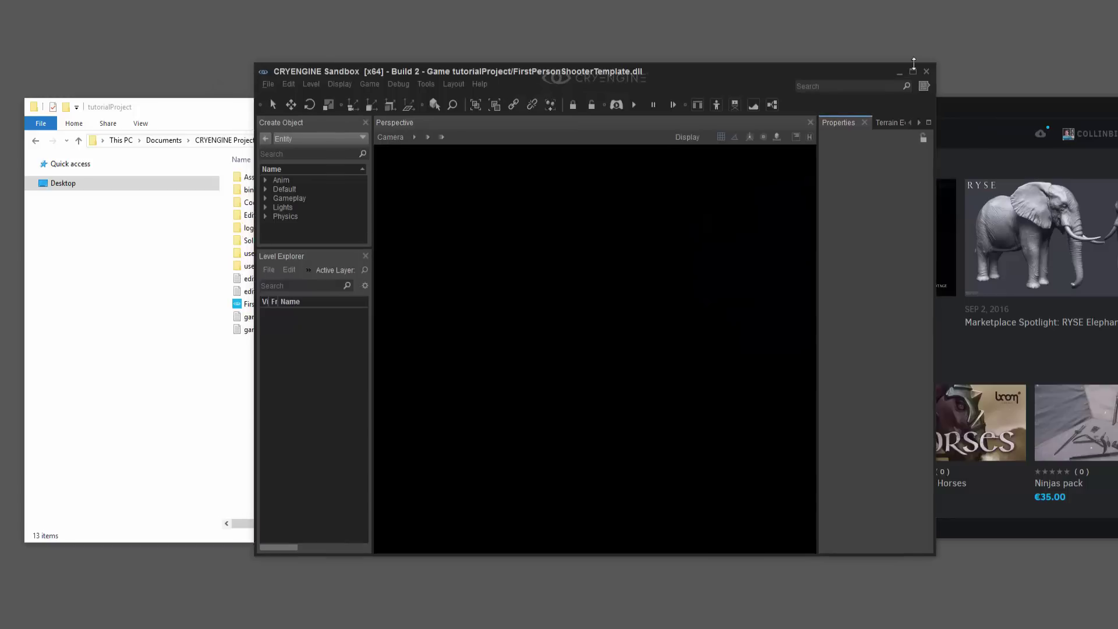
{"action": "left_click", "coordinate": [912, 71]}
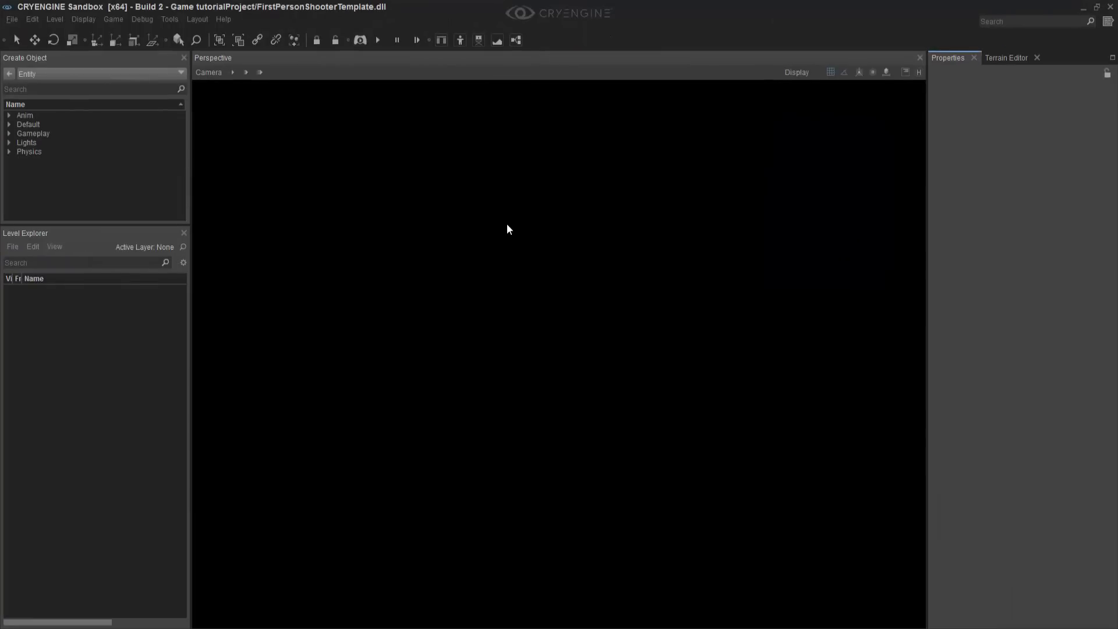
{"action": "left_click", "coordinate": [15, 21]}
{"action": "left_click", "coordinate": [30, 47]}
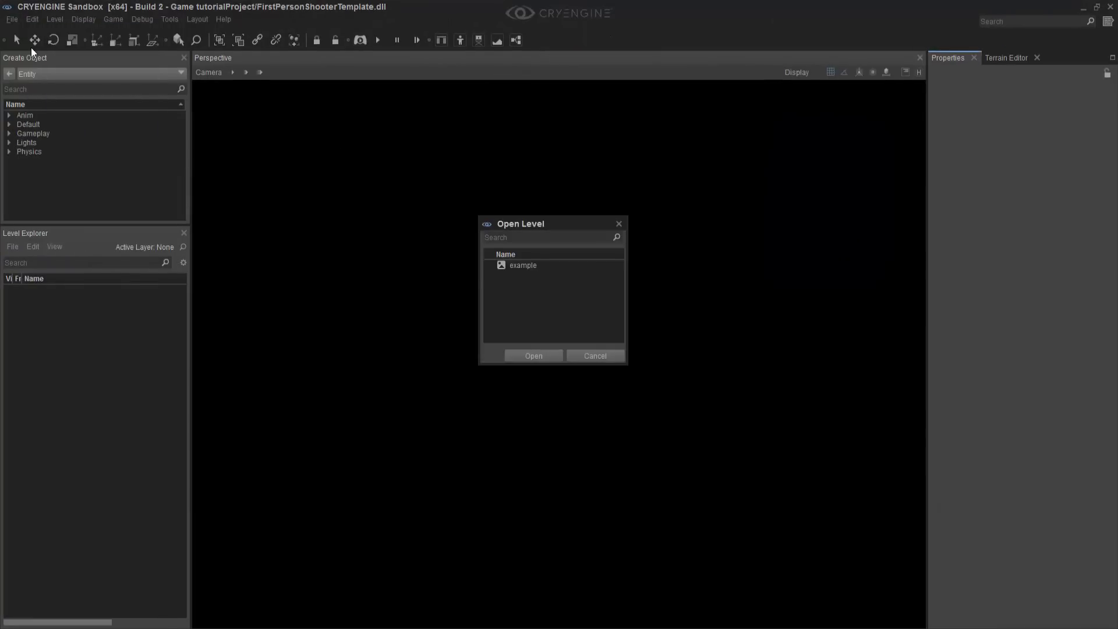
{"action": "double_click", "coordinate": [518, 265]}
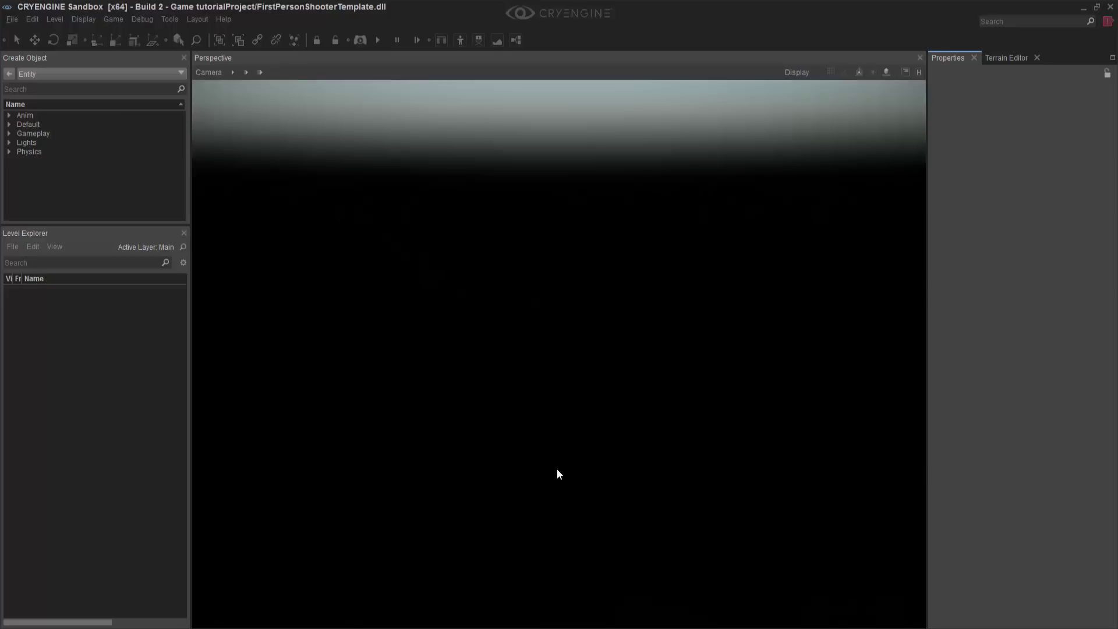
- Move the editor camera into the walled arena and look up around the grey boxes
{"action": "right_click_drag", "start_coordinate": [556, 470], "coordinate": [550, 483]}
{"action": "scroll", "coordinate": [673, 412], "scroll_direction": "up", "scroll_amount": 10}
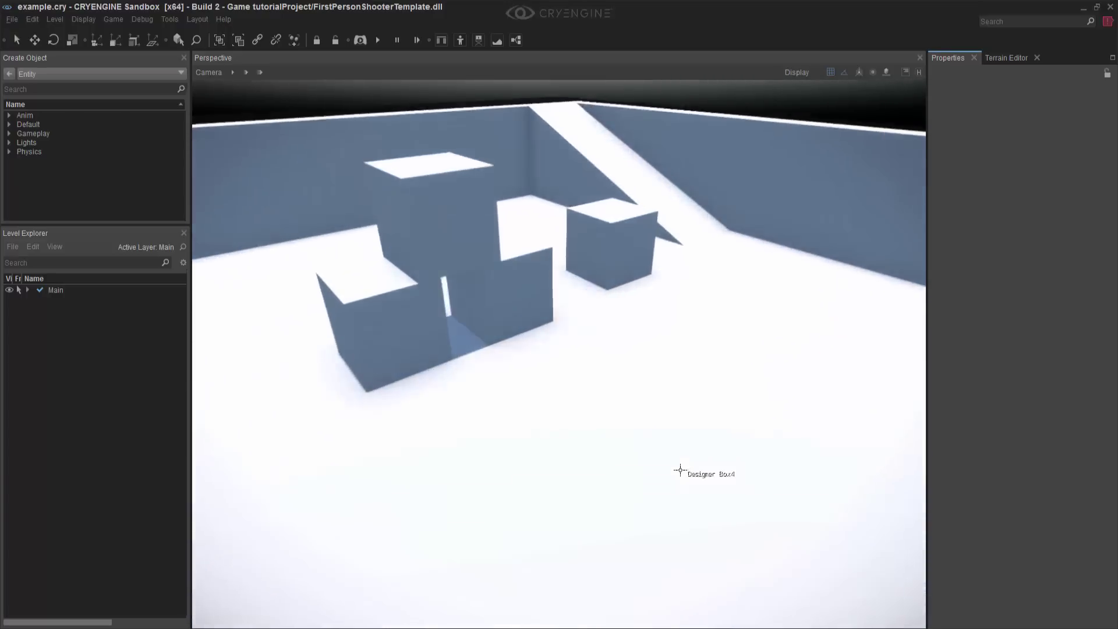
{"action": "right_click_drag", "start_coordinate": [679, 500], "coordinate": [662, 462]}
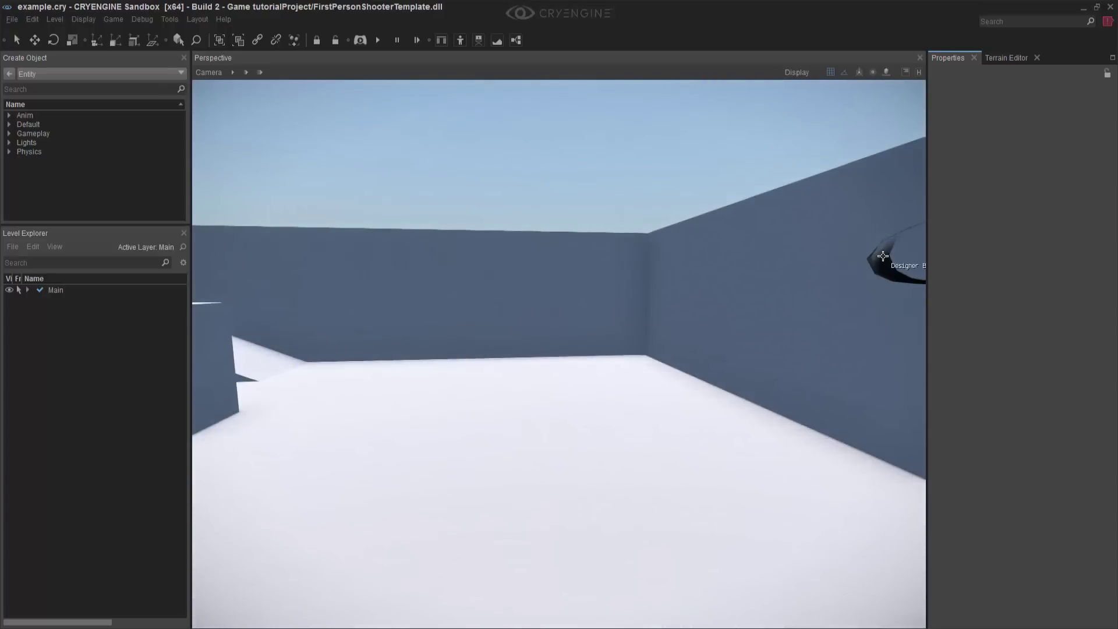
{"action": "right_click_drag", "start_coordinate": [899, 250], "coordinate": [859, 260]}
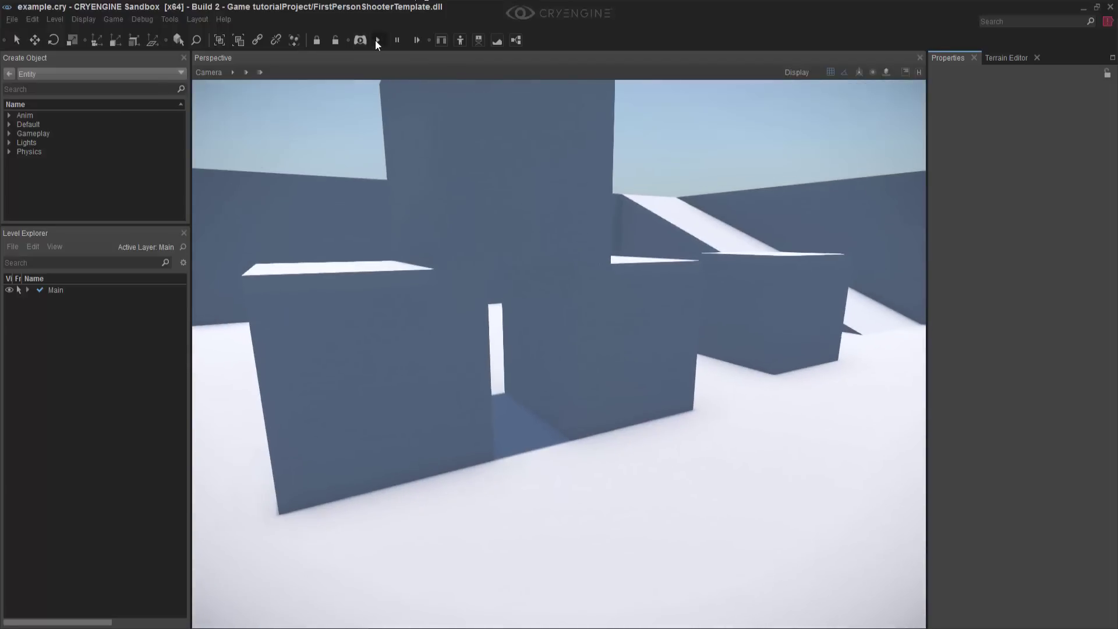
- Play-test the level walking toward the boxes, then exit and pull back to an overview
{"action": "left_click", "coordinate": [378, 40]}
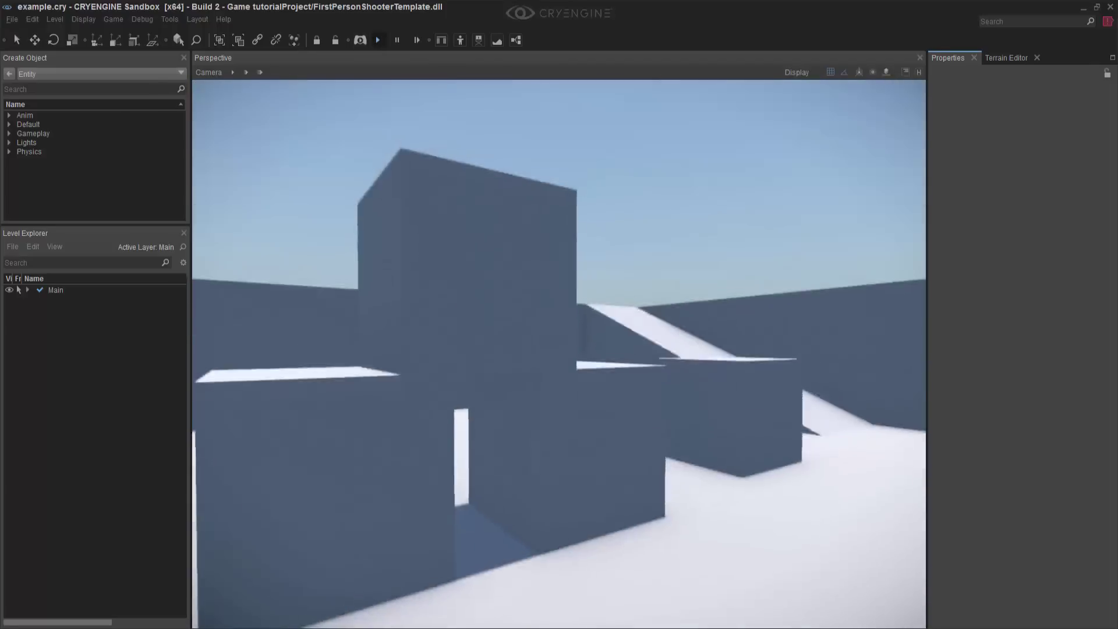
{"action": "key", "text": "w"}
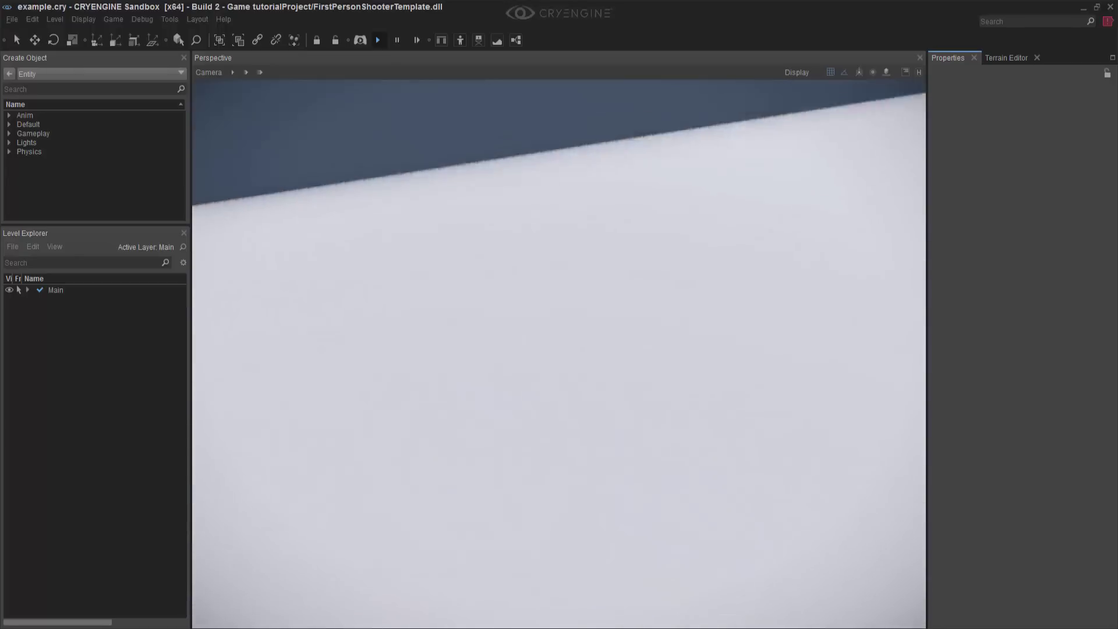
{"action": "key", "text": "Escape"}
{"action": "right_click_drag", "start_coordinate": [698, 315], "coordinate": [799, 510]}
{"action": "key", "text": "s"}
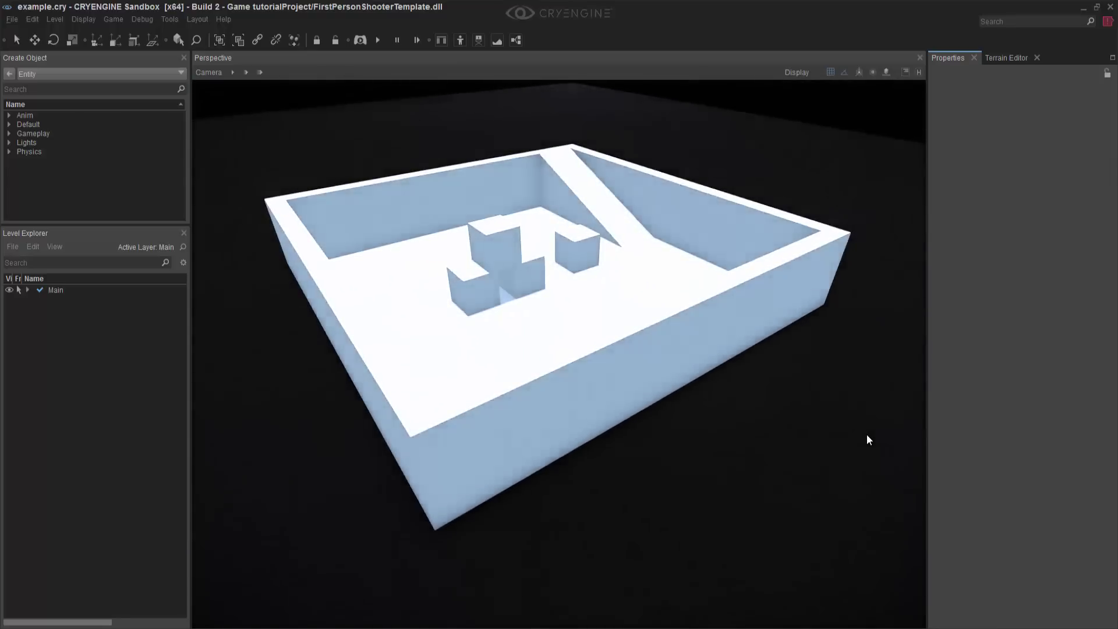
- Expand the Physics, Lights, Gameplay, Default and Anim categories, then open Tools > Animation
{"action": "left_click", "coordinate": [10, 151]}
{"action": "left_click", "coordinate": [10, 143]}
{"action": "left_click", "coordinate": [9, 133]}
{"action": "left_click", "coordinate": [10, 124]}
{"action": "left_click", "coordinate": [10, 116]}
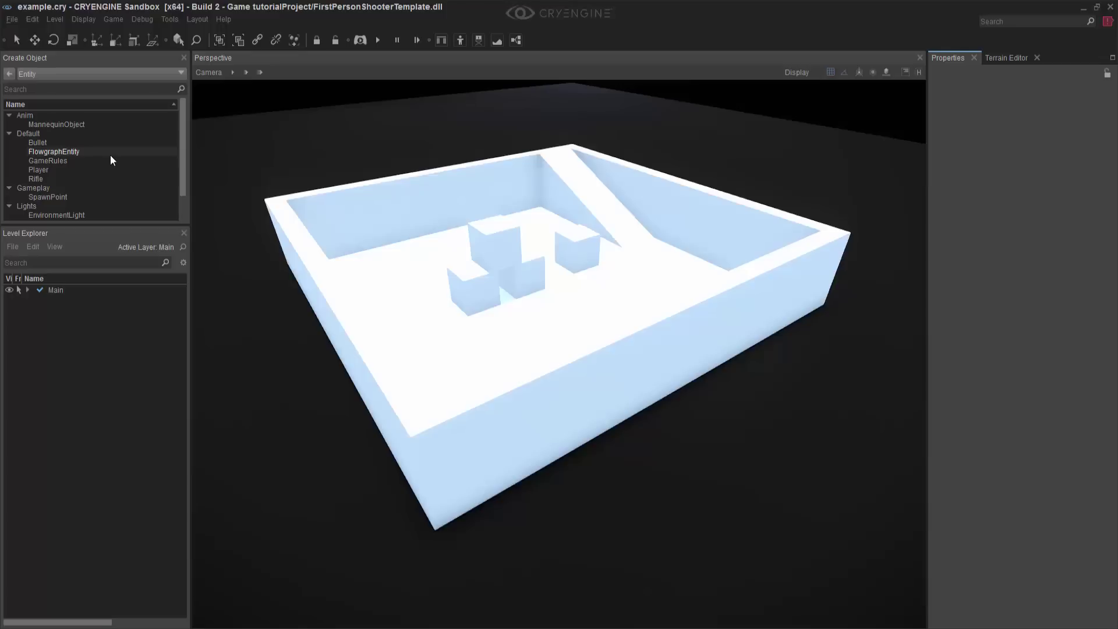
{"action": "left_click", "coordinate": [168, 19]}
{"action": "key", "text": "Left"}
- Open Character Tool and maximize it to fill the screen
{"action": "mouse_move", "coordinate": [170, 20]}
{"action": "mouse_move", "coordinate": [222, 257]}
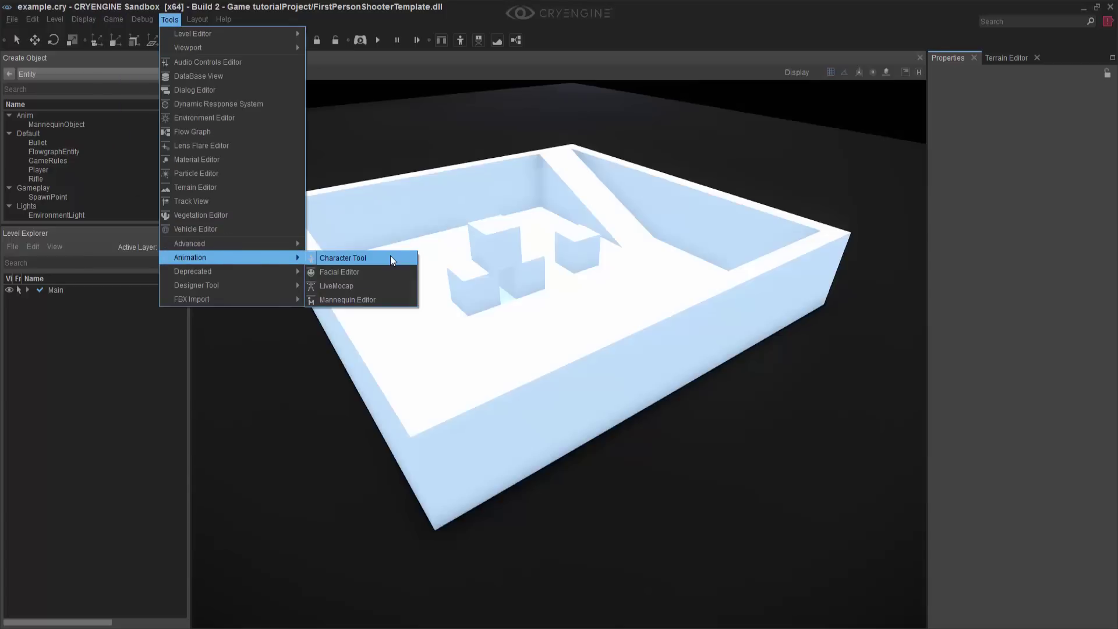
{"action": "left_click", "coordinate": [391, 259]}
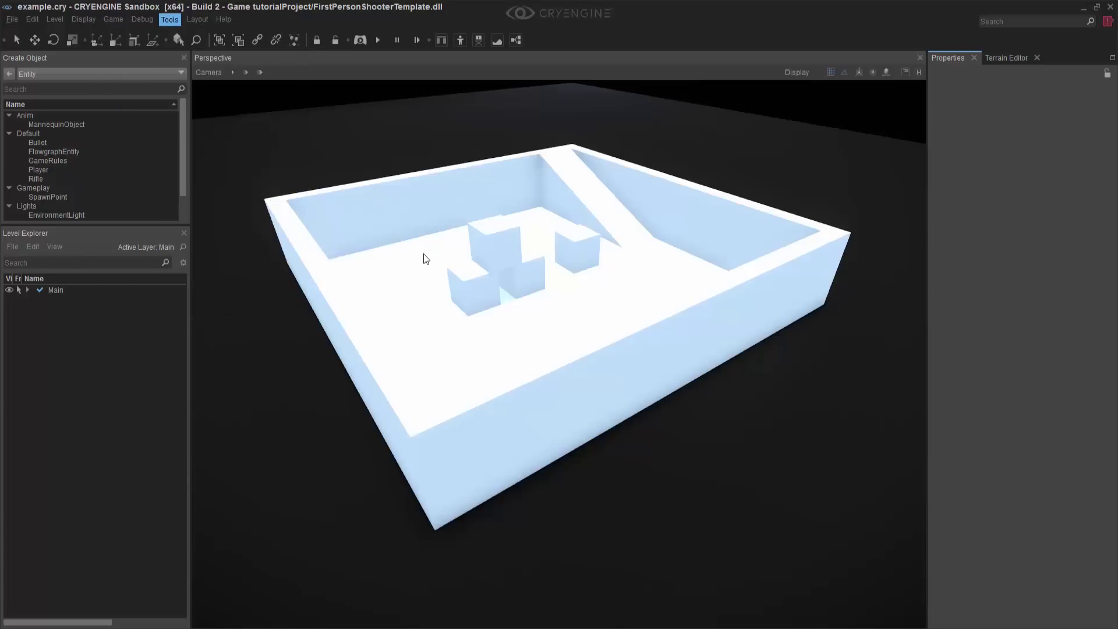
{"action": "left_click", "coordinate": [475, 47]}
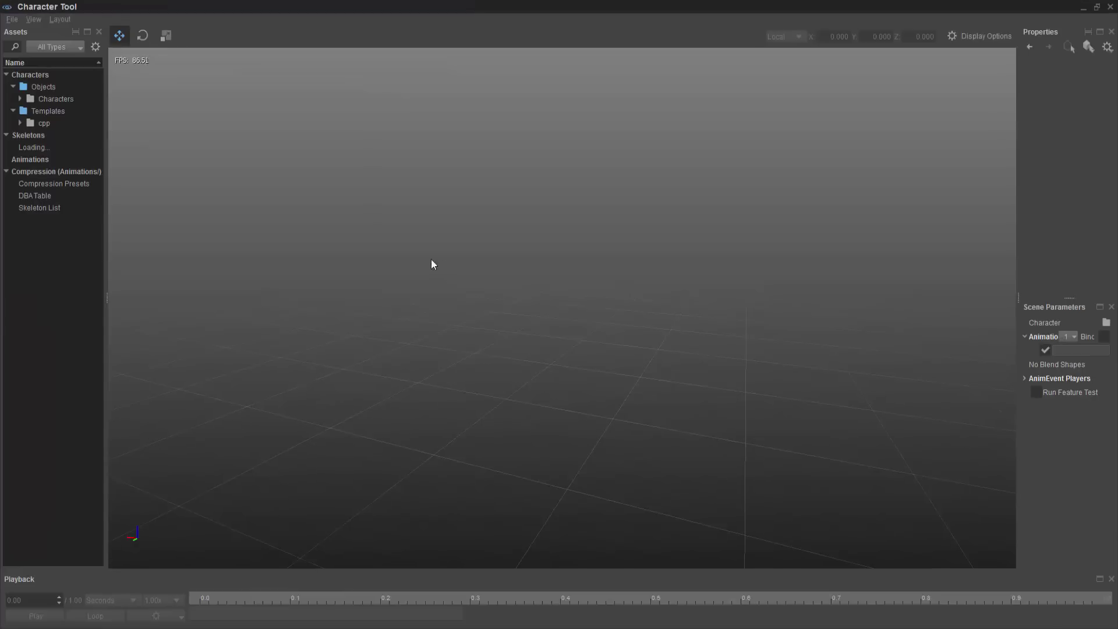
- Load SampleCharacter's thirdperson.cdf from Objects > Characters and orbit closer to it
{"action": "left_click", "coordinate": [20, 99]}
{"action": "left_click", "coordinate": [27, 111]}
{"action": "left_click", "coordinate": [91, 137]}
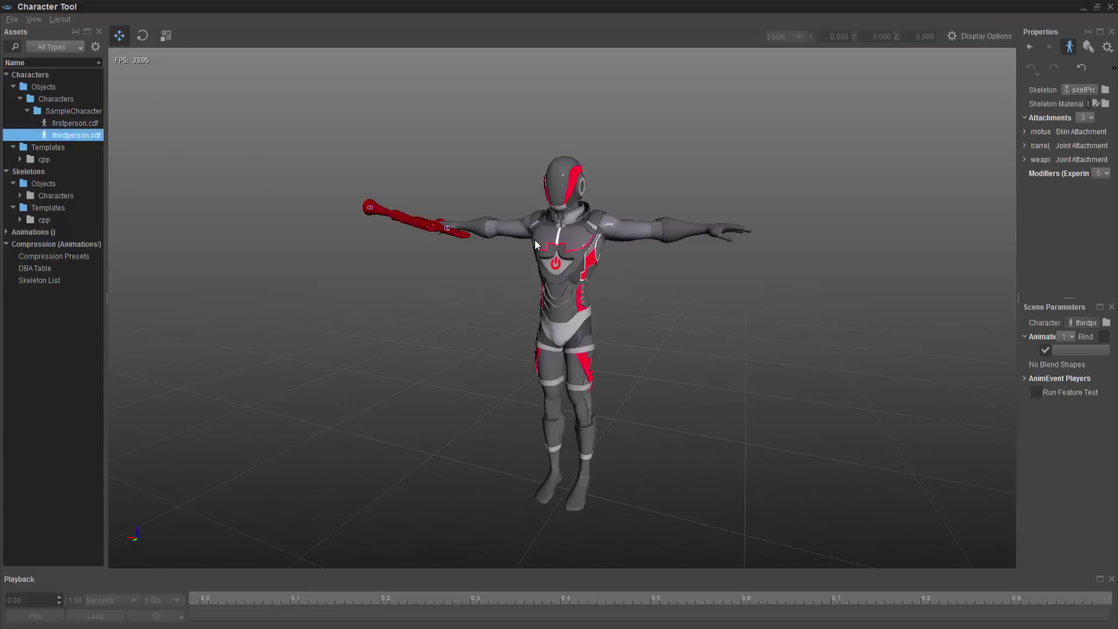
{"action": "left_click_drag", "start_coordinate": [670, 253], "coordinate": [683, 317]}
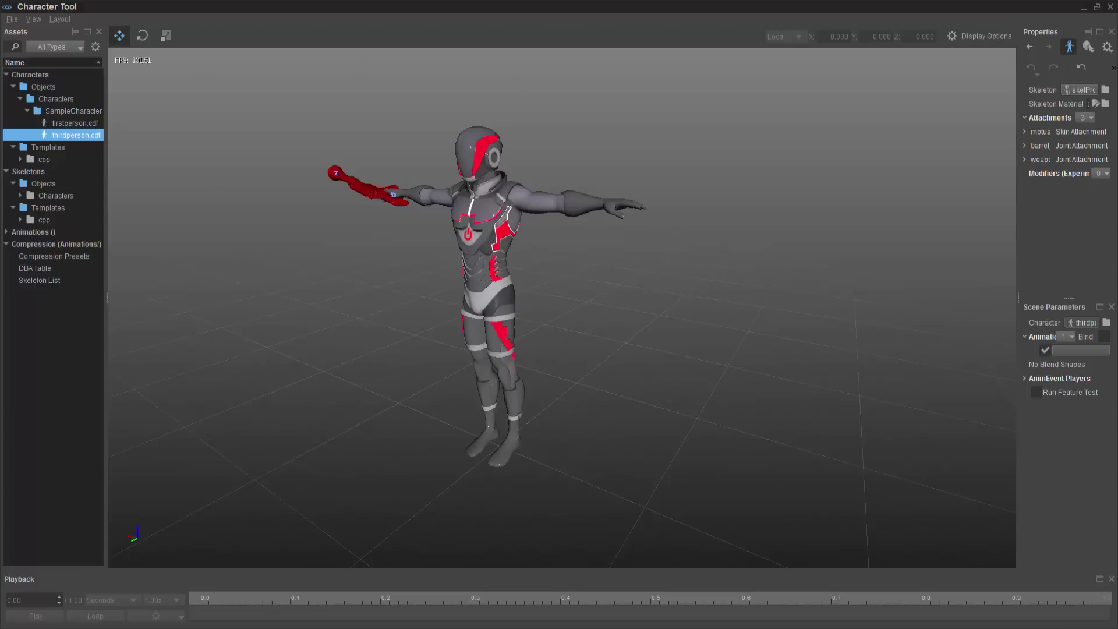
{"action": "left_click_drag", "start_coordinate": [740, 264], "coordinate": [740, 305]}
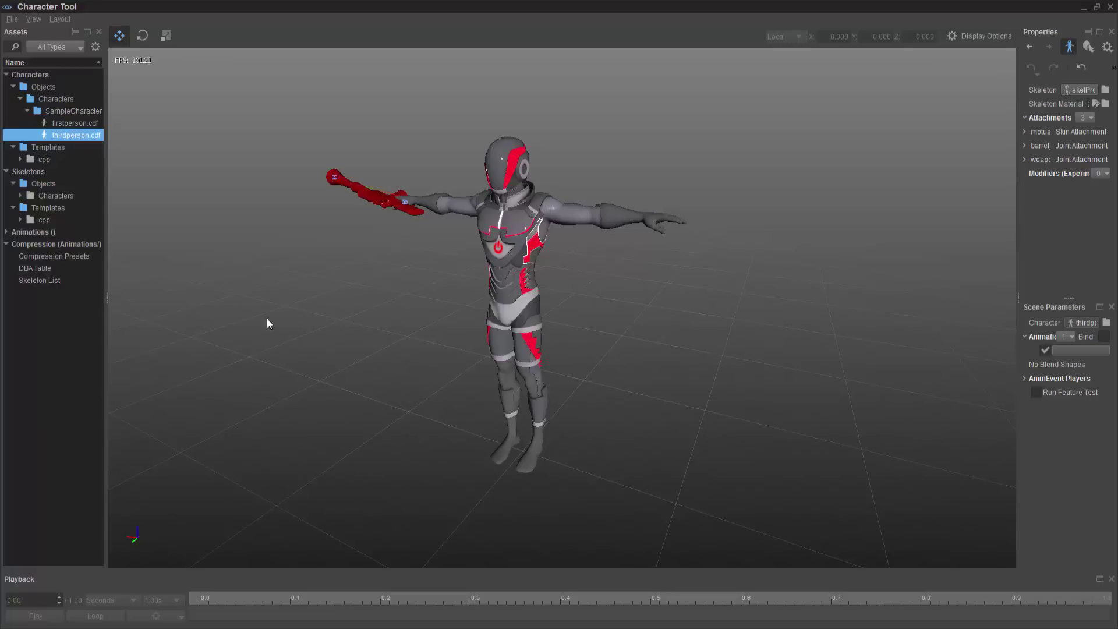
- Expand Templates > cpp > FirstPersonShooter > Assets > Animations in the animation tree
{"action": "left_click", "coordinate": [6, 232]}
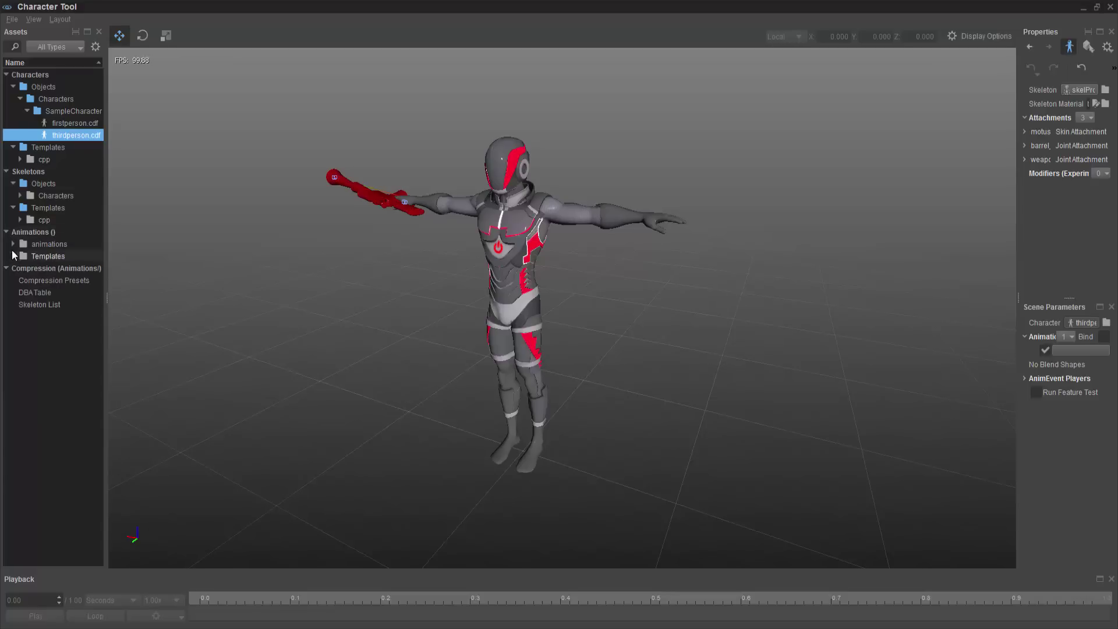
{"action": "left_click", "coordinate": [13, 244]}
{"action": "left_click", "coordinate": [20, 256]}
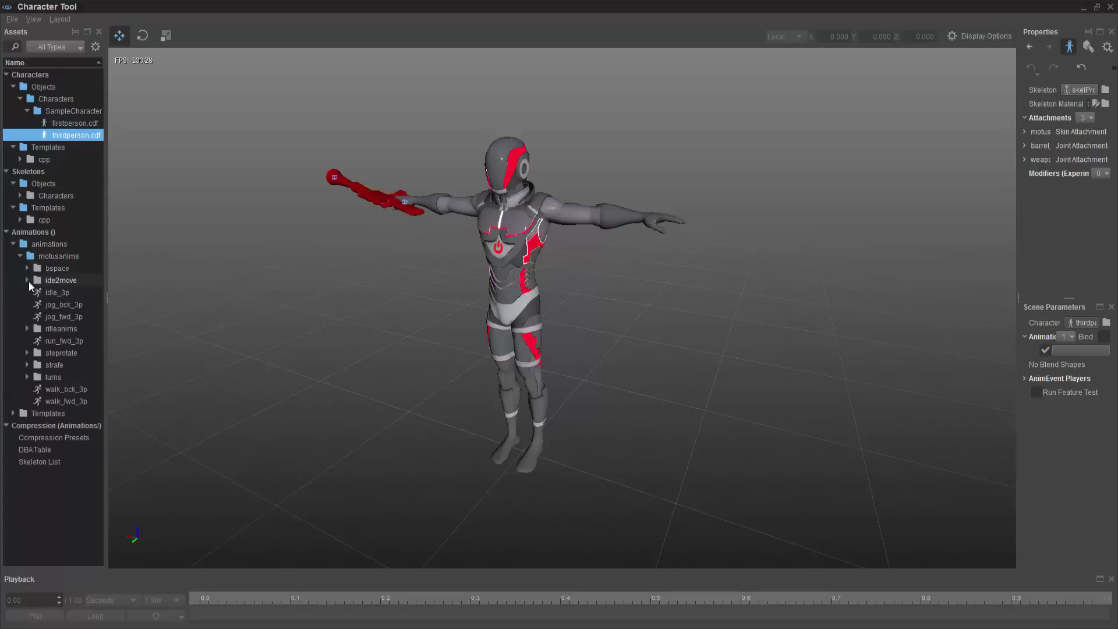
{"action": "left_click", "coordinate": [13, 413]}
{"action": "left_click", "coordinate": [20, 425]}
{"action": "left_click", "coordinate": [30, 439]}
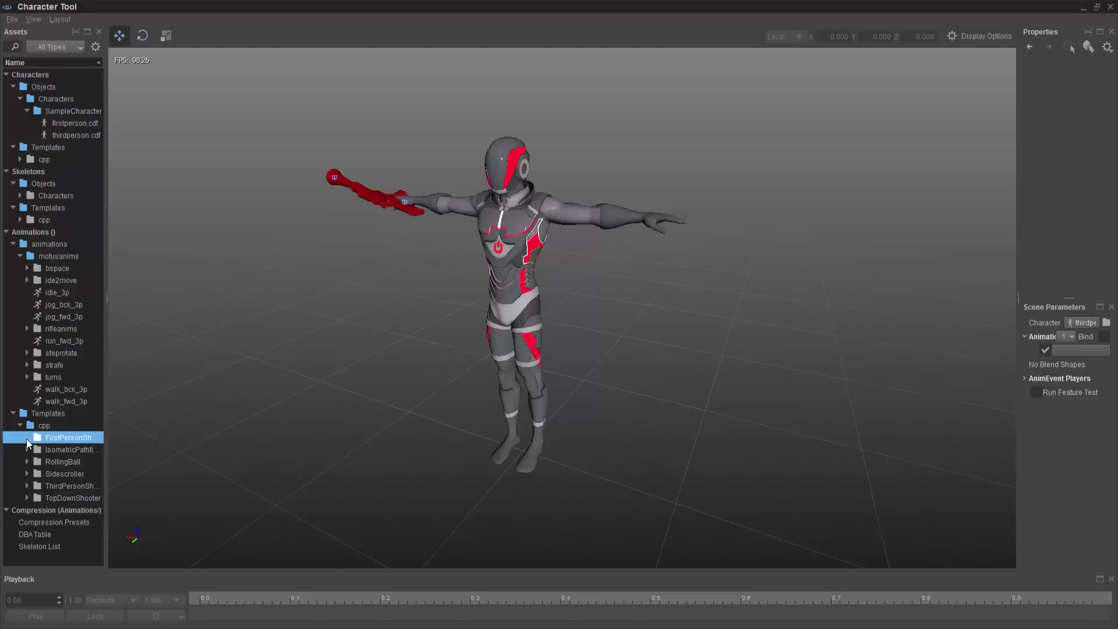
{"action": "left_click", "coordinate": [27, 437]}
{"action": "left_click", "coordinate": [34, 449]}
{"action": "left_click", "coordinate": [41, 462]}
- Open motusAnims > rifleAnims, widening the asset tree to read full names
{"action": "left_click", "coordinate": [13, 244]}
{"action": "left_click", "coordinate": [49, 317]}
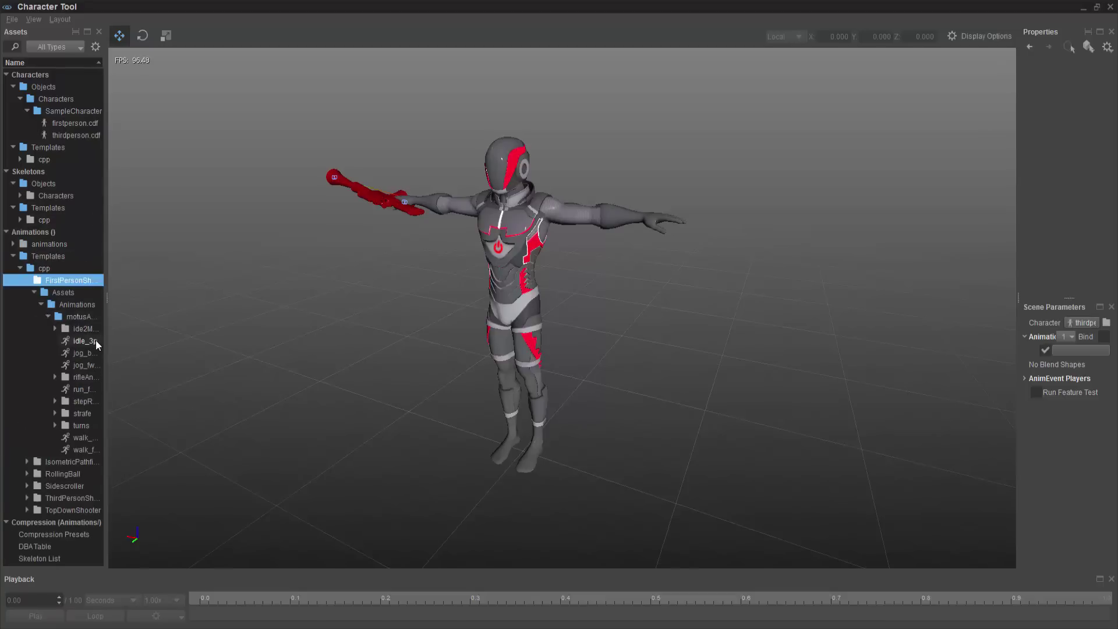
{"action": "left_click_drag", "start_coordinate": [105, 354], "coordinate": [226, 367]}
{"action": "left_click", "coordinate": [54, 377]}
- Play rifleWalkAim_bwd_3p on the character, pause it at 1.02 s, and widen Properties
{"action": "left_click", "coordinate": [103, 391]}
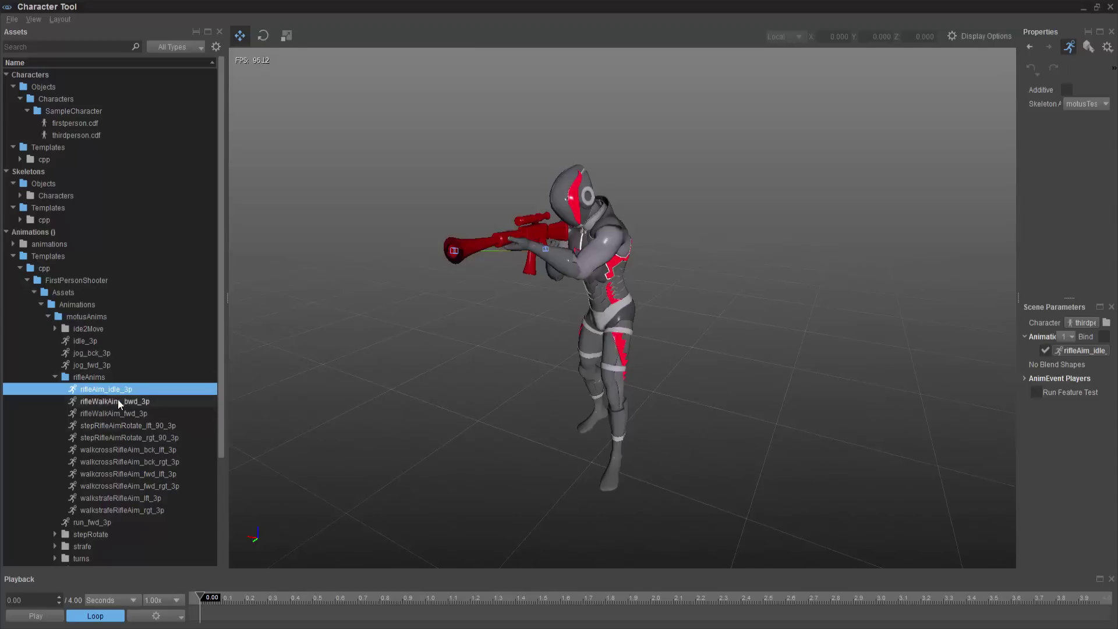
{"action": "left_click", "coordinate": [118, 398]}
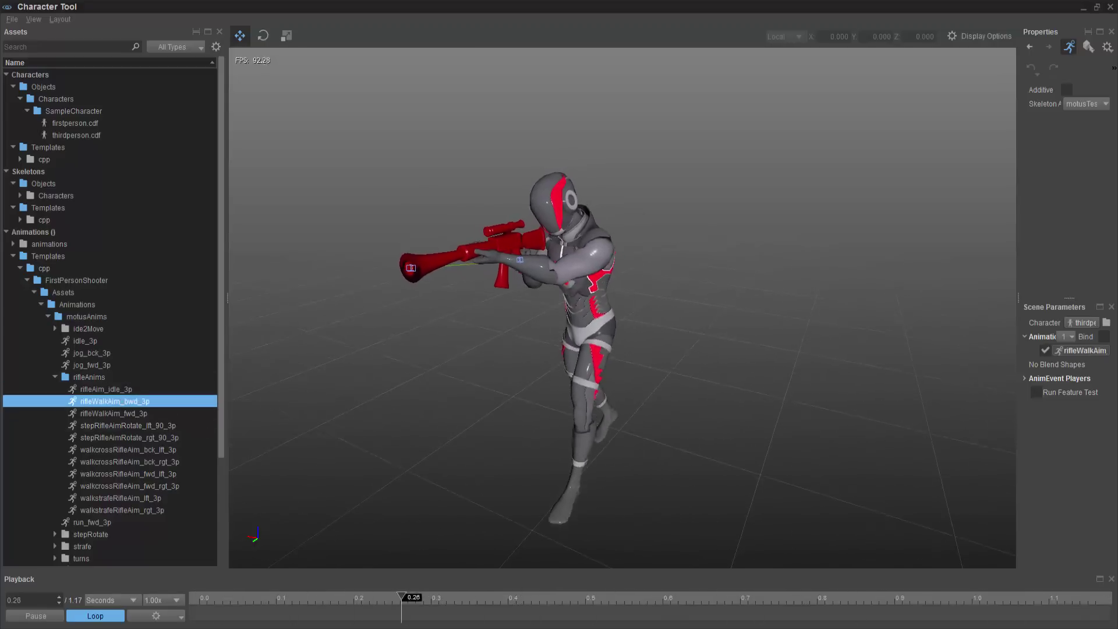
{"action": "left_click", "coordinate": [44, 616]}
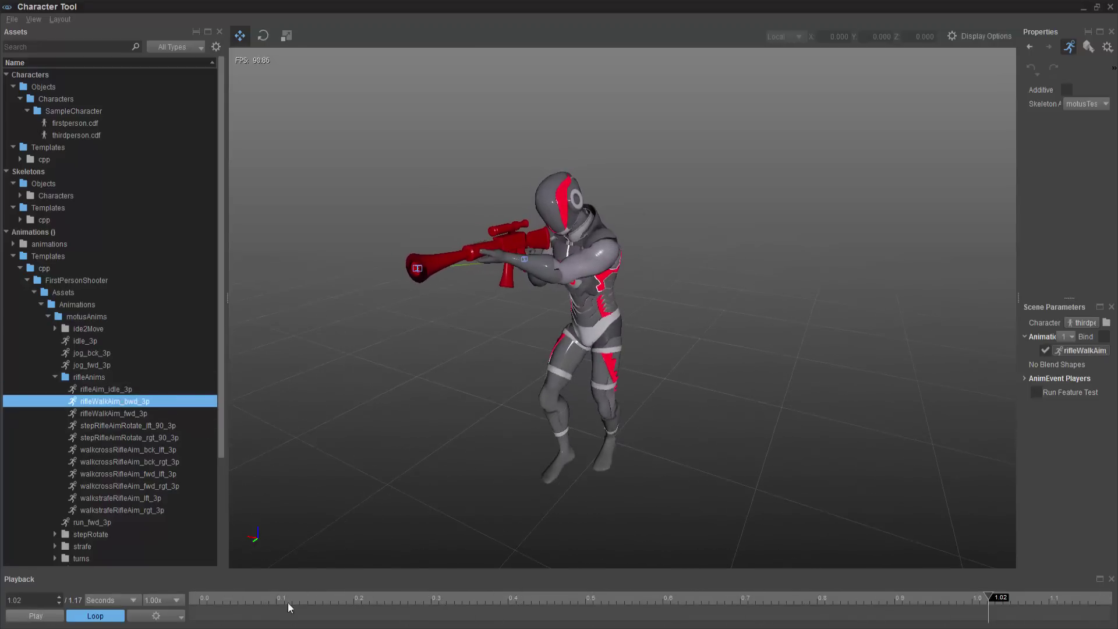
{"action": "left_click_drag", "start_coordinate": [1017, 191], "coordinate": [788, 208]}
- Resume rifleWalkAim_bwd_3p playback, collapse rifleAnims, and expand motusanims > bspace to list blend spaces
{"action": "key", "text": "space"}
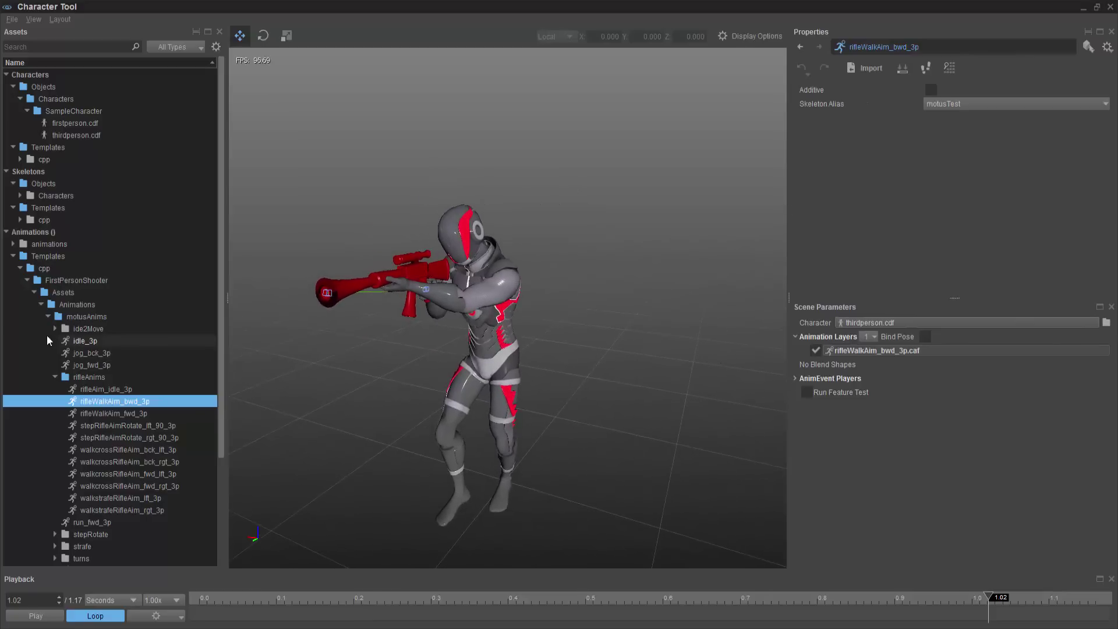
{"action": "left_click", "coordinate": [54, 377]}
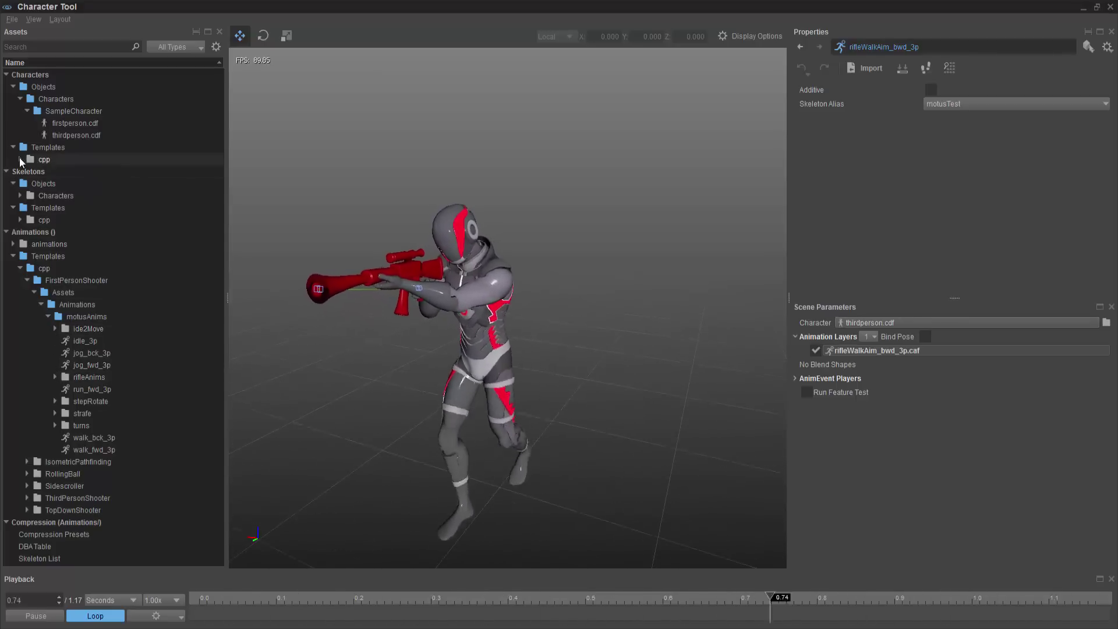
{"action": "left_click", "coordinate": [13, 243]}
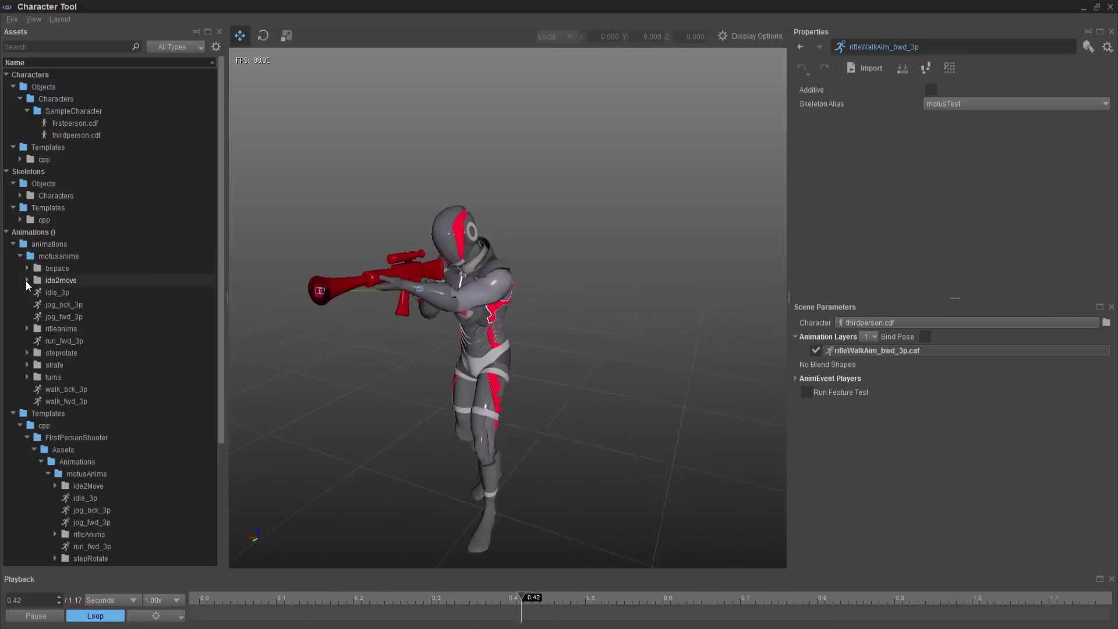
{"action": "left_click", "coordinate": [26, 269]}
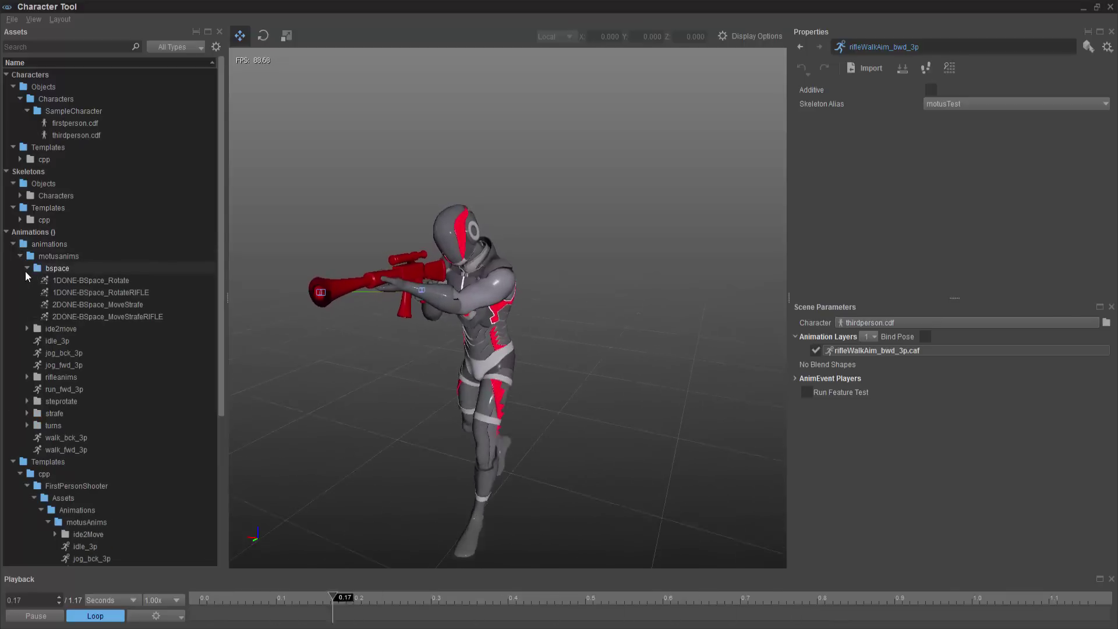
- Preview 1DONE-BSpace_RotateRIFLE with an enlarged Blend Space Preview, then load 2DONE-BSpace_MoveStrafeRIFLE
{"action": "left_click", "coordinate": [73, 296]}
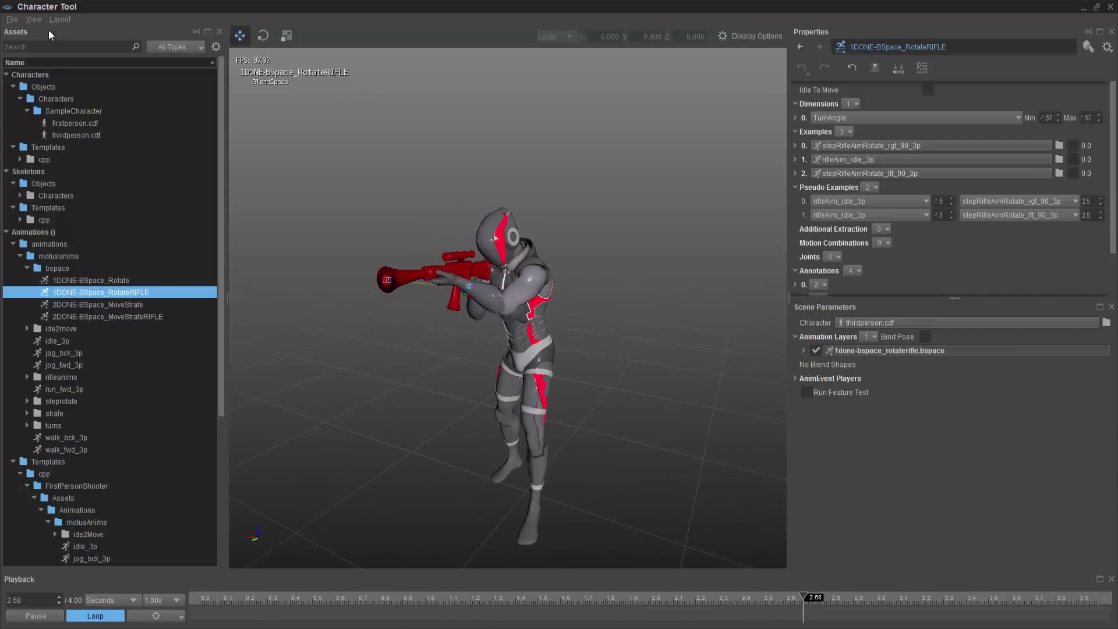
{"action": "left_click", "coordinate": [33, 20]}
{"action": "left_click", "coordinate": [61, 84]}
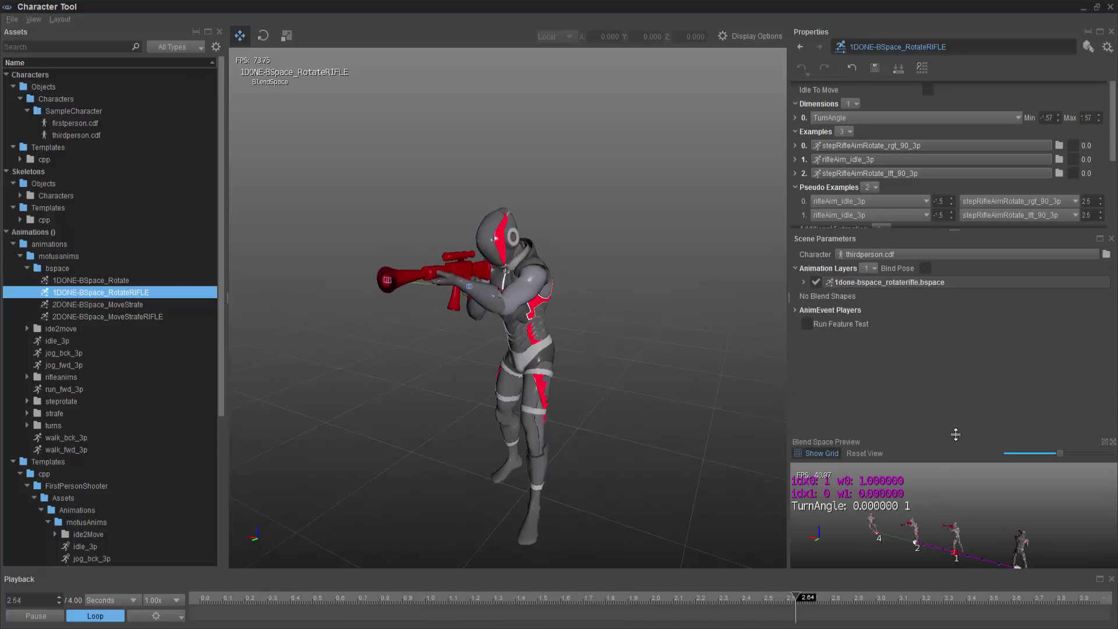
{"action": "left_click_drag", "start_coordinate": [955, 434], "coordinate": [955, 307]}
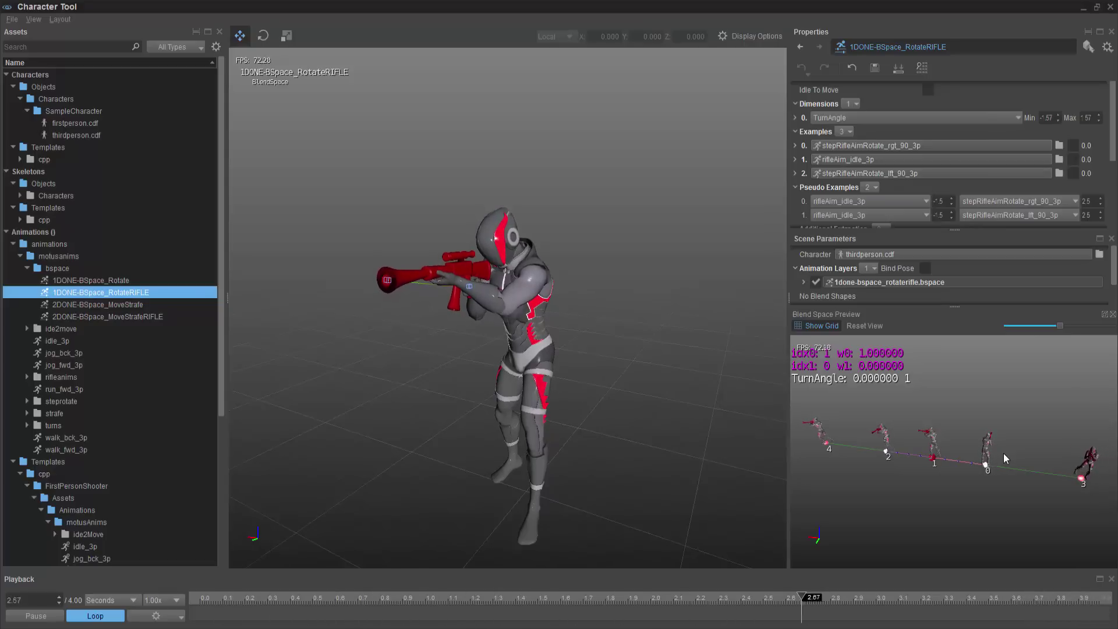
{"action": "left_click", "coordinate": [127, 316]}
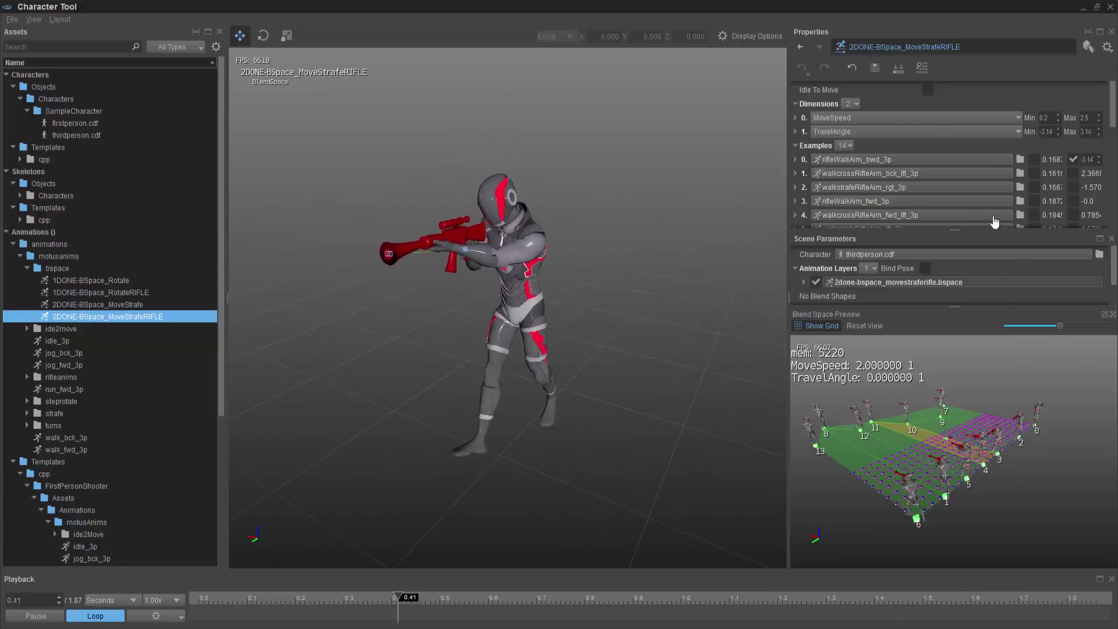
- Extend the Examples list to show walkstrafeRifleAim_lft_3p and walkstrafeRifleAim_rgt_3p entries
{"action": "left_click_drag", "start_coordinate": [994, 230], "coordinate": [991, 377]}
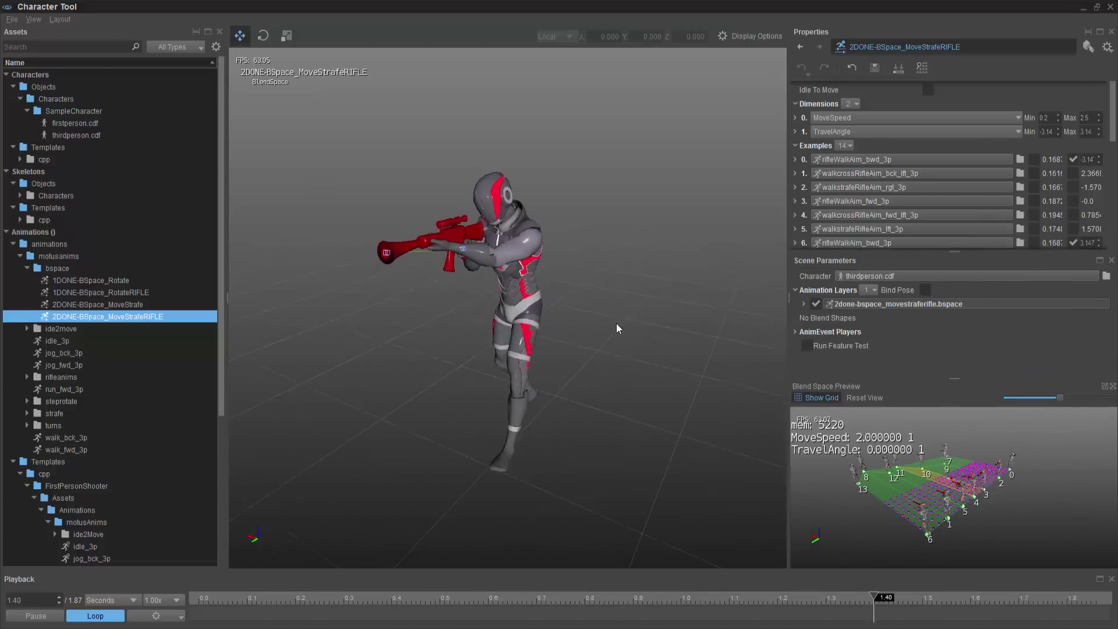